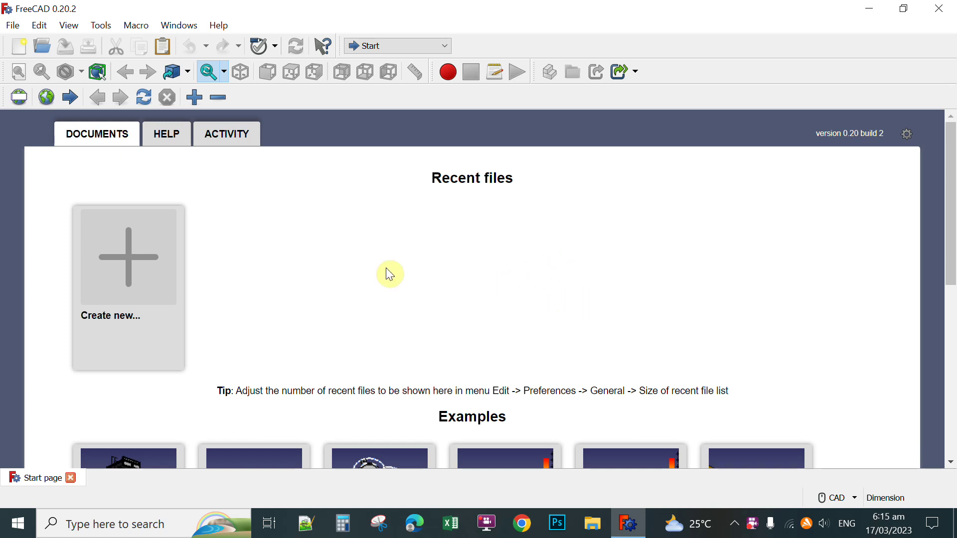
Step: Create a new blank document, Unnamed : 1, from the Start page
{"action": "left_click", "coordinate": [130, 261]}
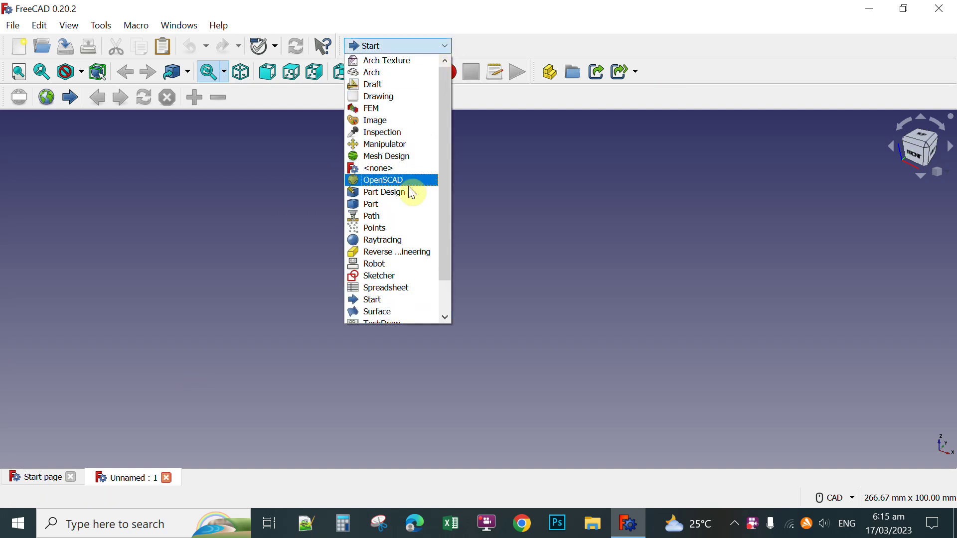
Step: Switch to the Part Design workbench and restore the docked Combo View panel from the View menu
{"action": "left_click", "coordinate": [614, 294]}
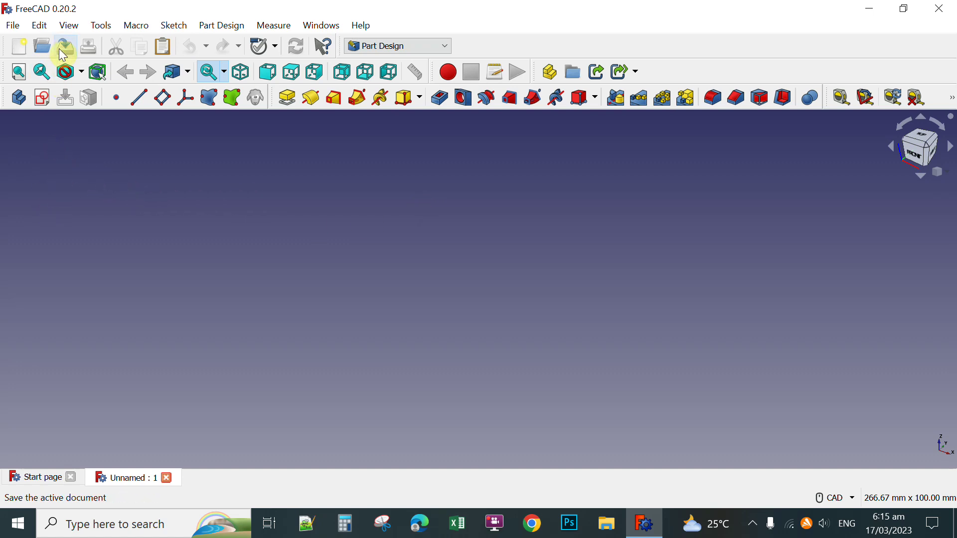
{"action": "left_click", "coordinate": [72, 25]}
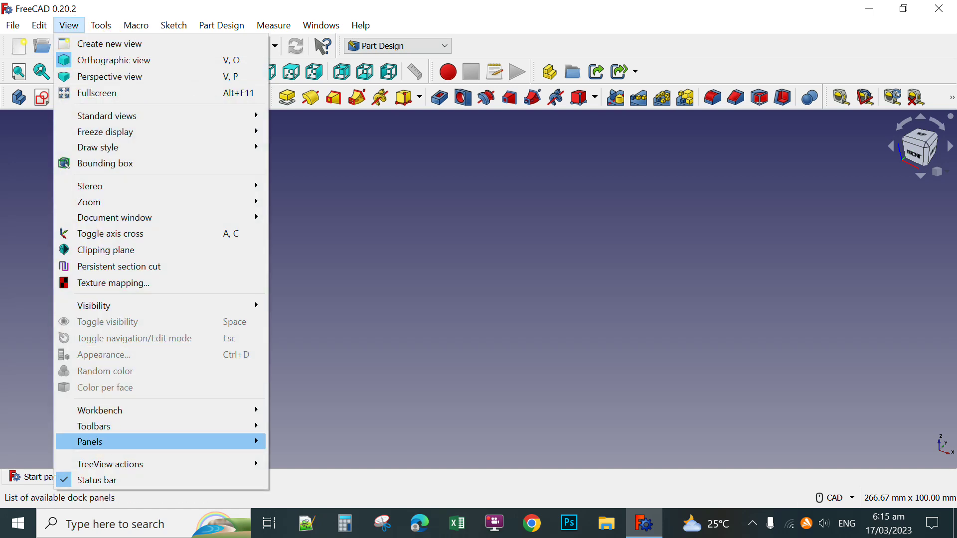
{"action": "mouse_move", "coordinate": [118, 443]}
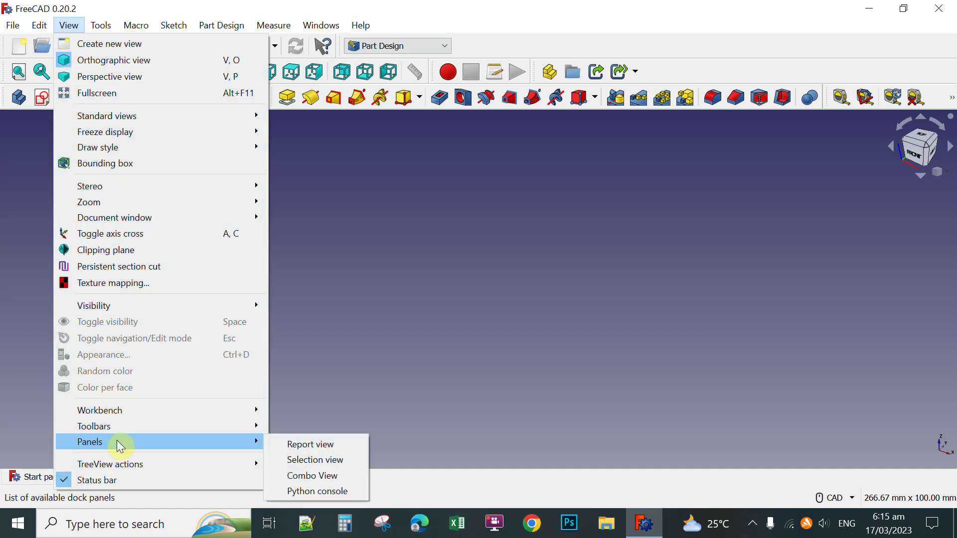
{"action": "left_click", "coordinate": [311, 476]}
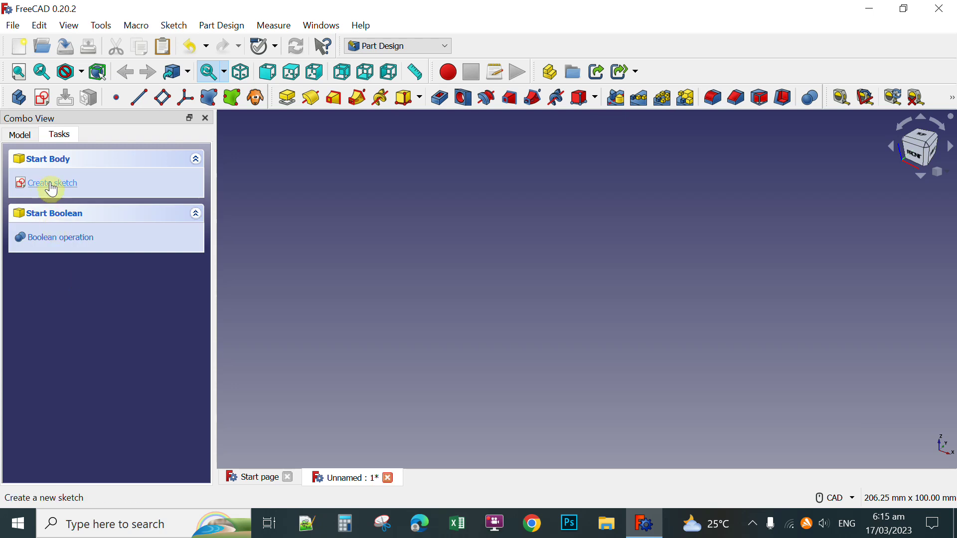
Step: Create a new sketch in the body attached to XY_Plane
{"action": "left_click", "coordinate": [49, 186]}
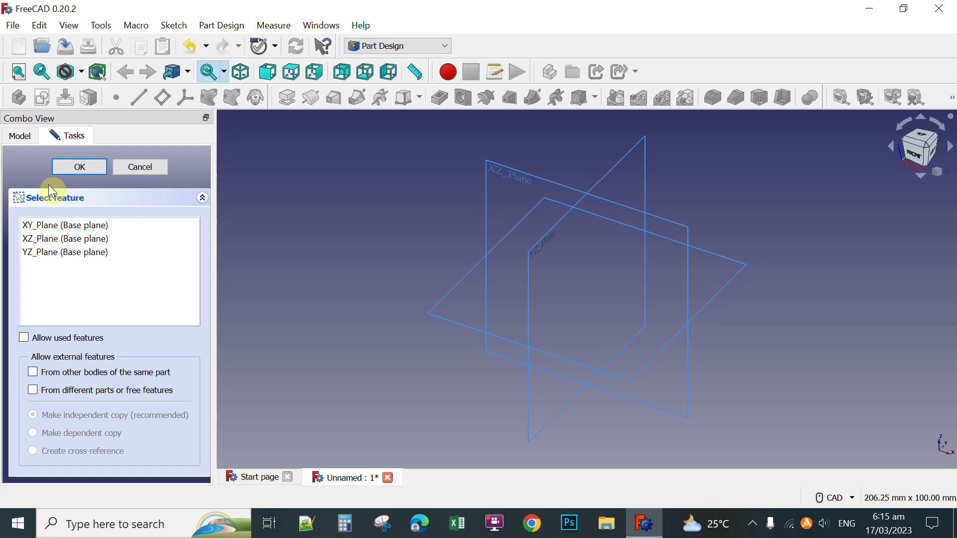
{"action": "left_click", "coordinate": [59, 225]}
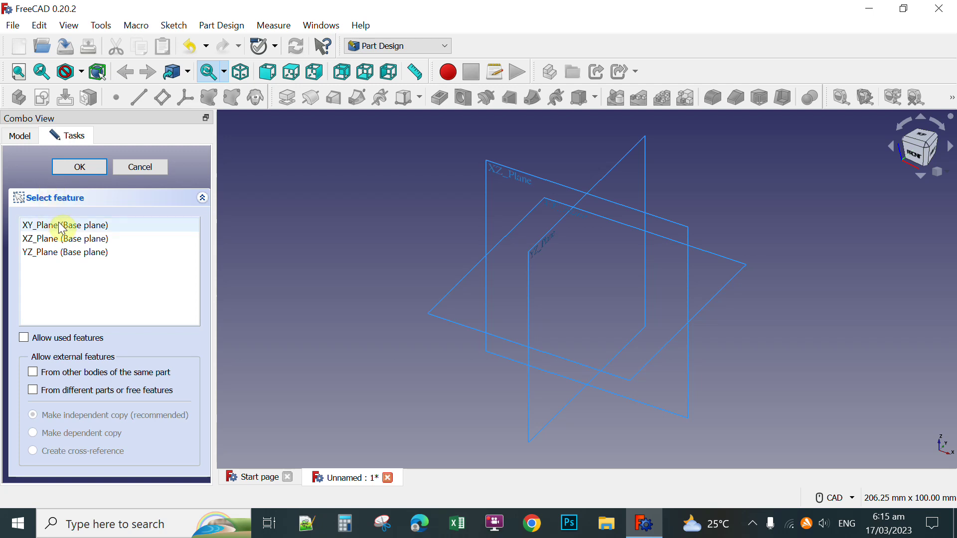
{"action": "left_click", "coordinate": [87, 342]}
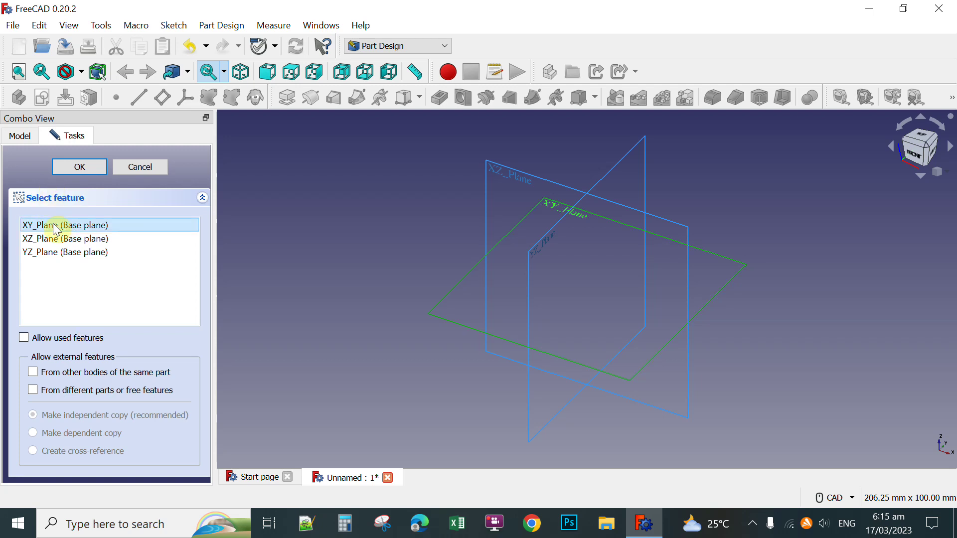
{"action": "left_click", "coordinate": [79, 167]}
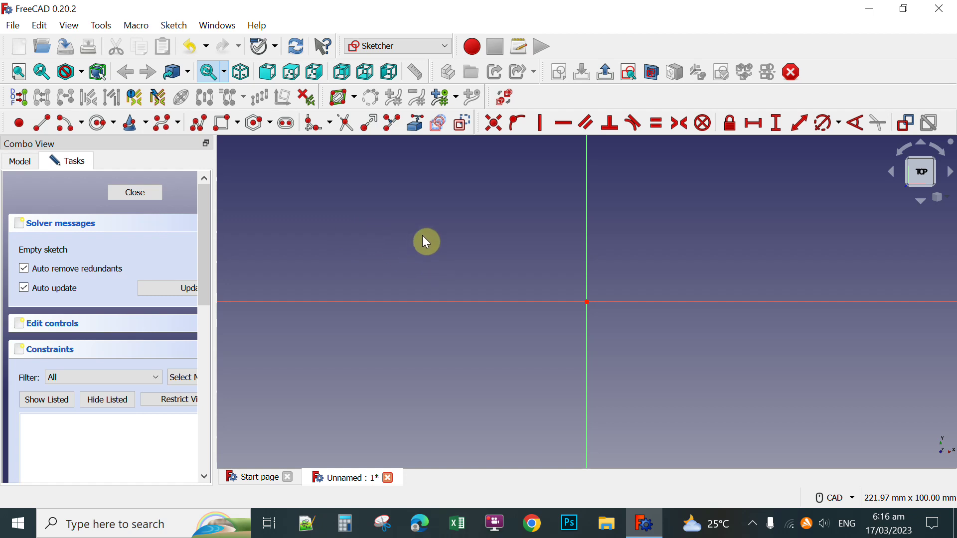
Step: Draw the closed polyline profile of the stand's base, front lip, ledge and slanted back rest
{"action": "left_click", "coordinate": [199, 123]}
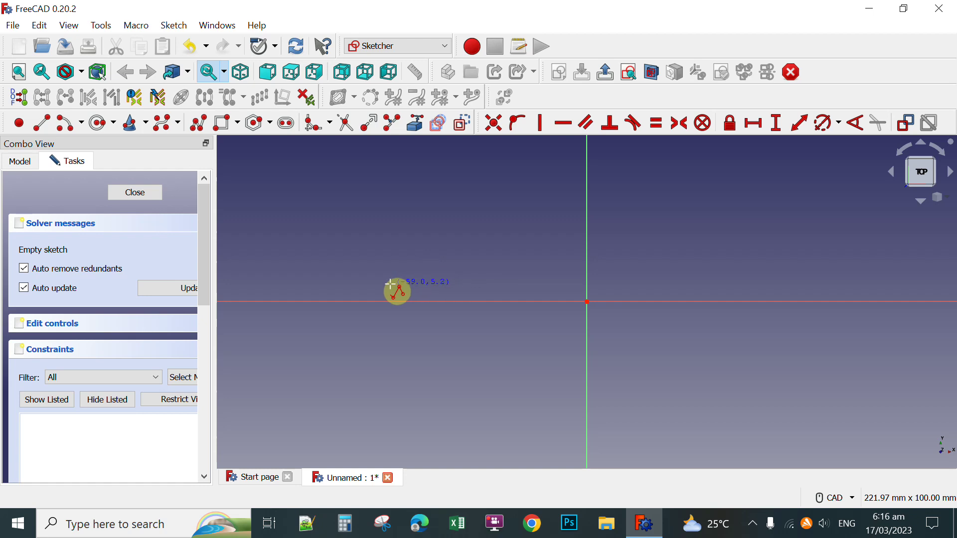
{"action": "left_click", "coordinate": [427, 288]}
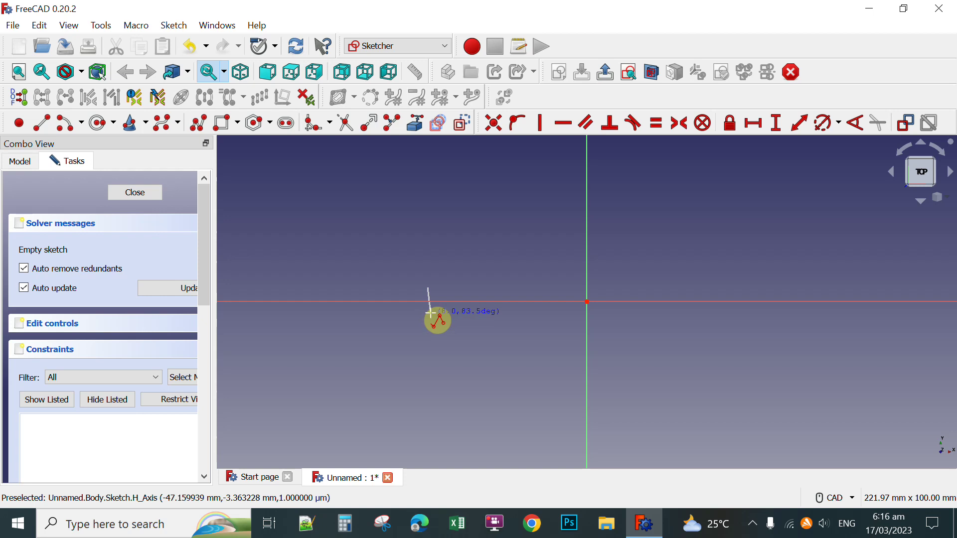
{"action": "left_click", "coordinate": [430, 314]}
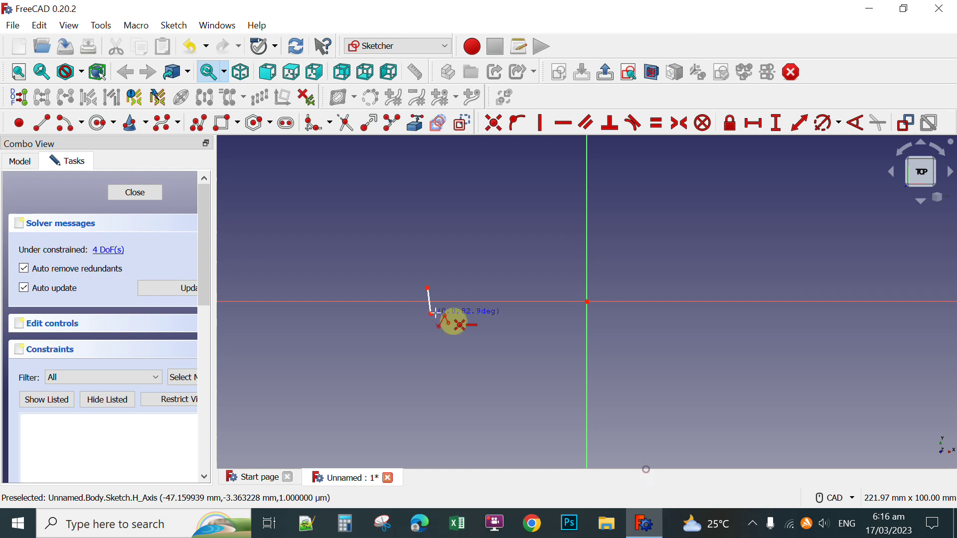
{"action": "left_click", "coordinate": [735, 314]}
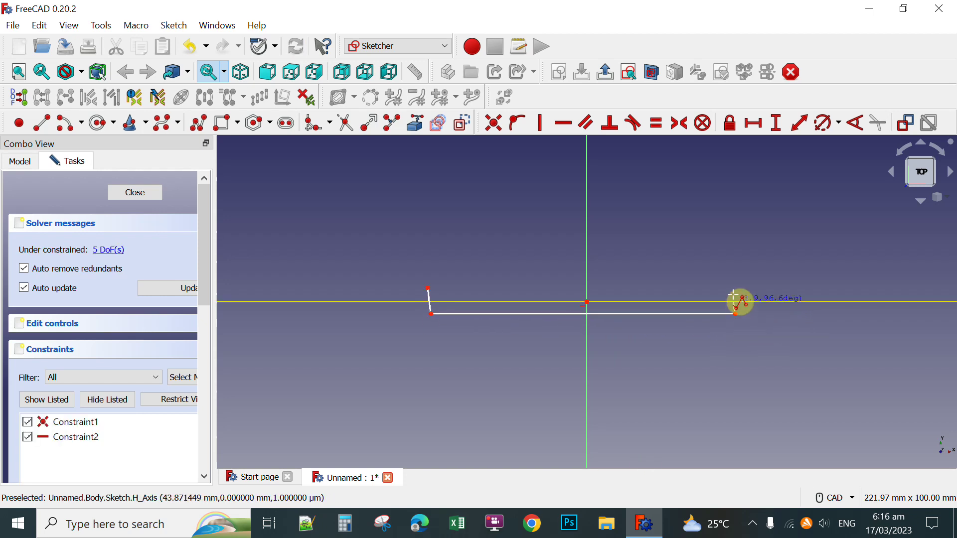
{"action": "left_click", "coordinate": [735, 268]}
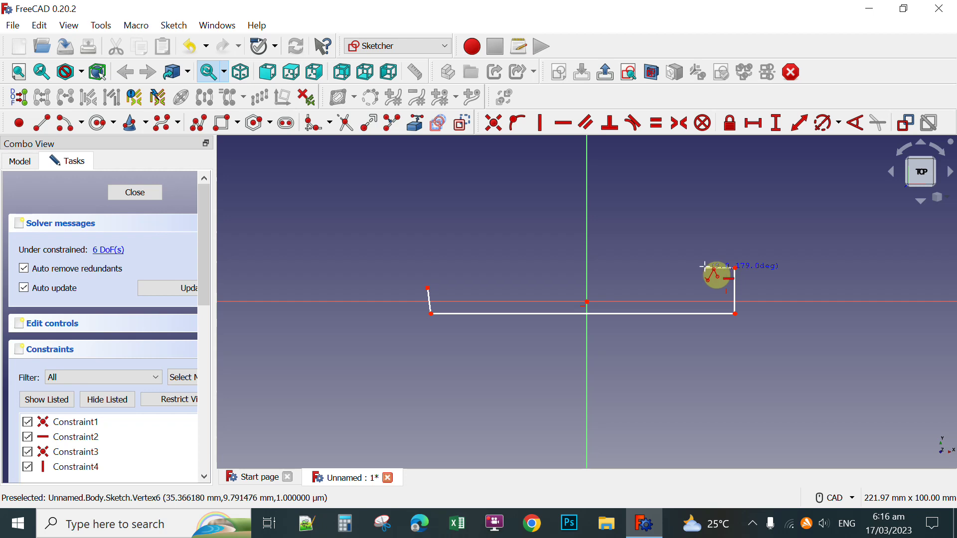
{"action": "left_click", "coordinate": [704, 268]}
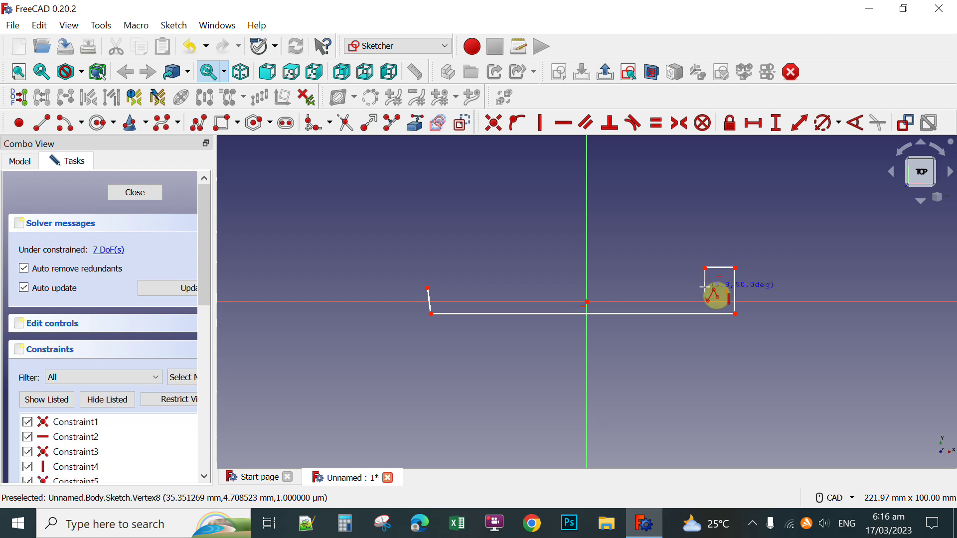
{"action": "left_click", "coordinate": [704, 288]}
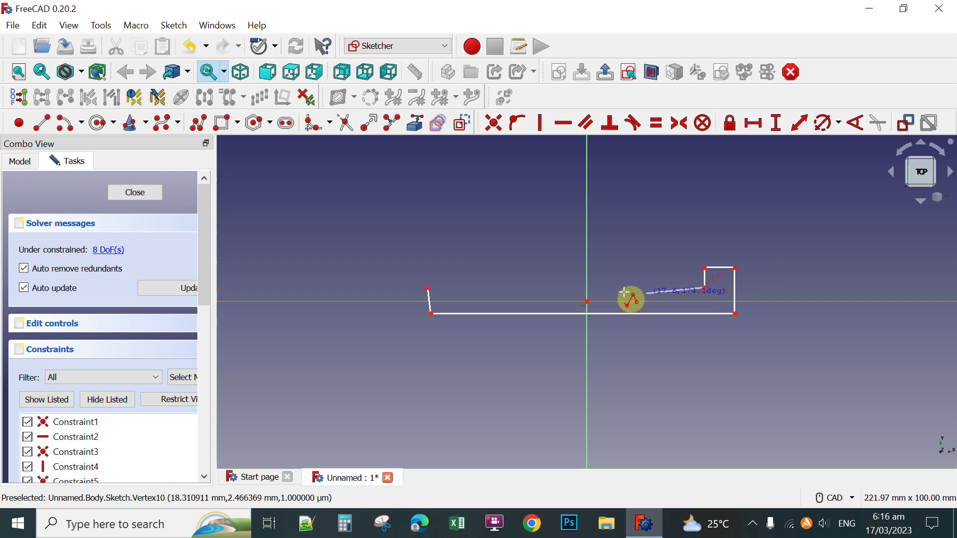
{"action": "left_click", "coordinate": [650, 288]}
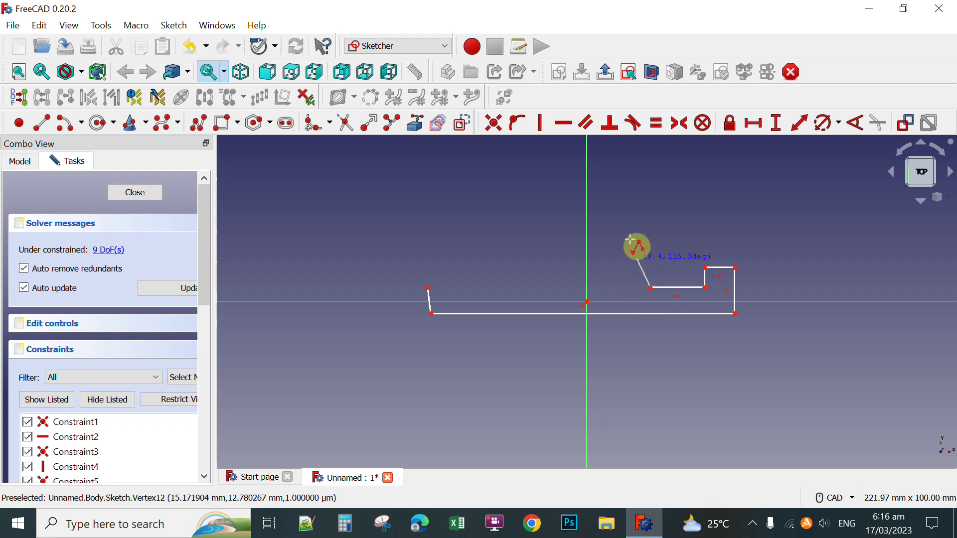
{"action": "left_click", "coordinate": [610, 149]}
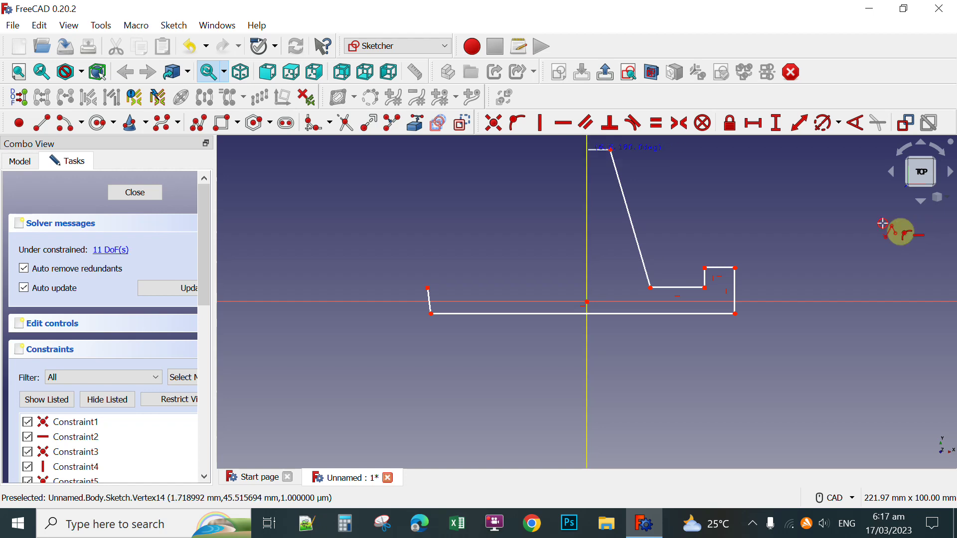
{"action": "left_click", "coordinate": [587, 149]}
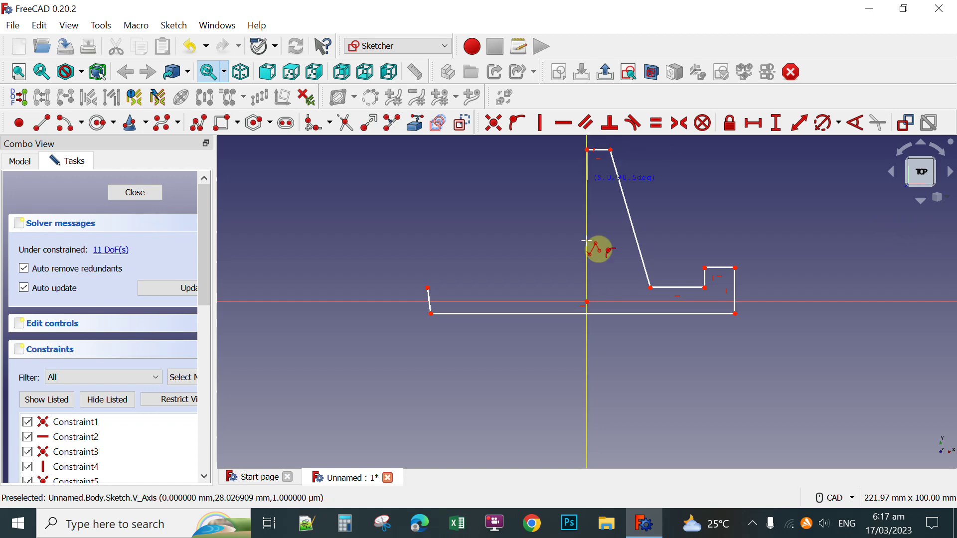
{"action": "left_click", "coordinate": [633, 288]}
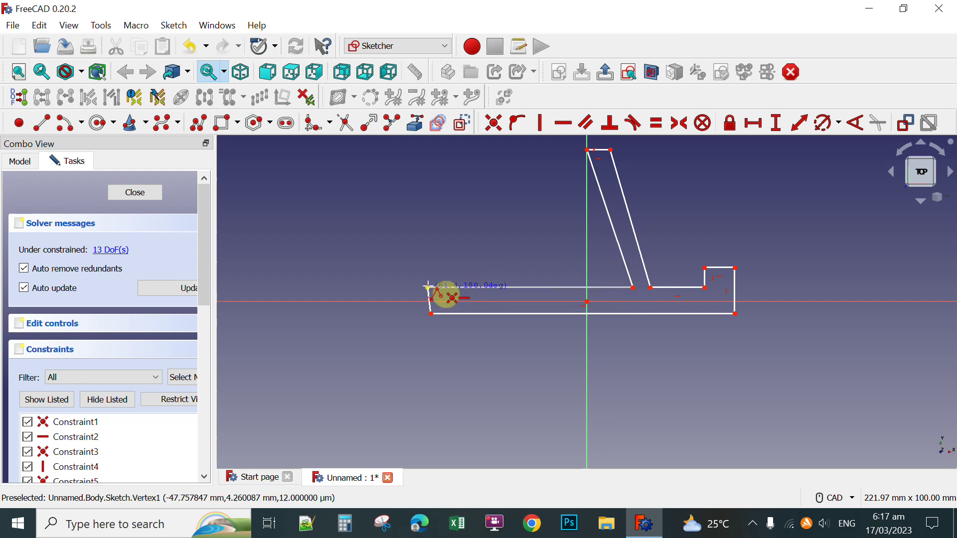
{"action": "left_click", "coordinate": [427, 287]}
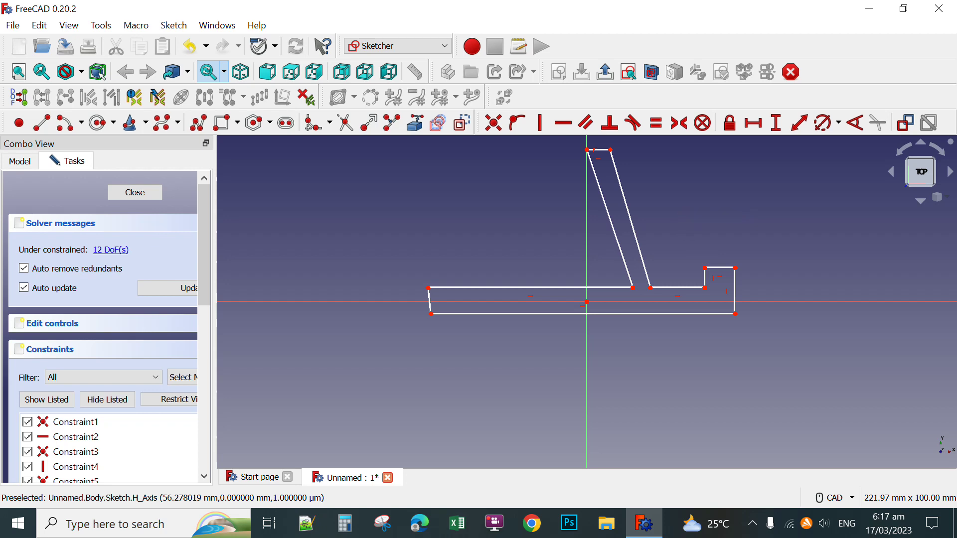
Step: Select the short left vertical edge of the base outline
{"action": "left_click", "coordinate": [428, 302]}
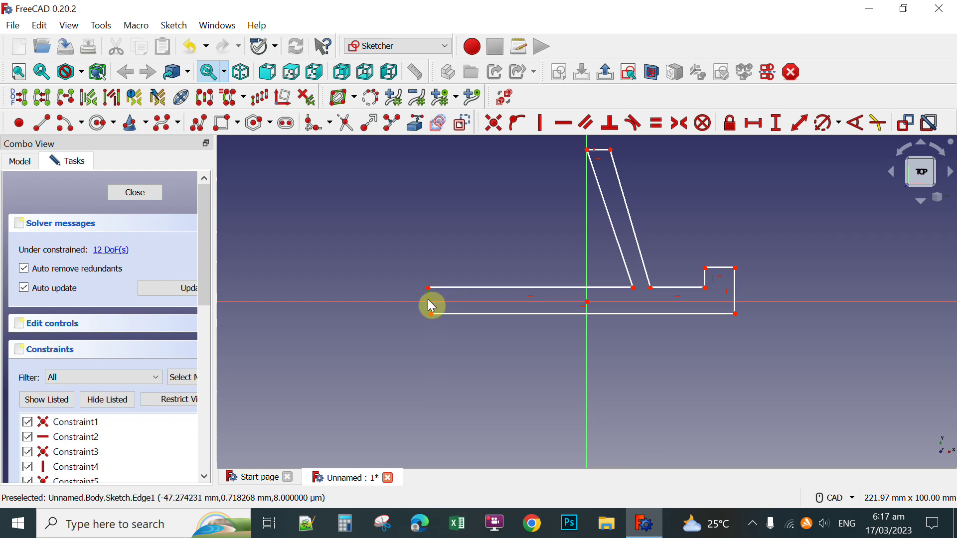
Step: Make the left end edge vertical, nudge the bottom-right corner, and attempt a redundant horizontal constraint
{"action": "left_click", "coordinate": [542, 123]}
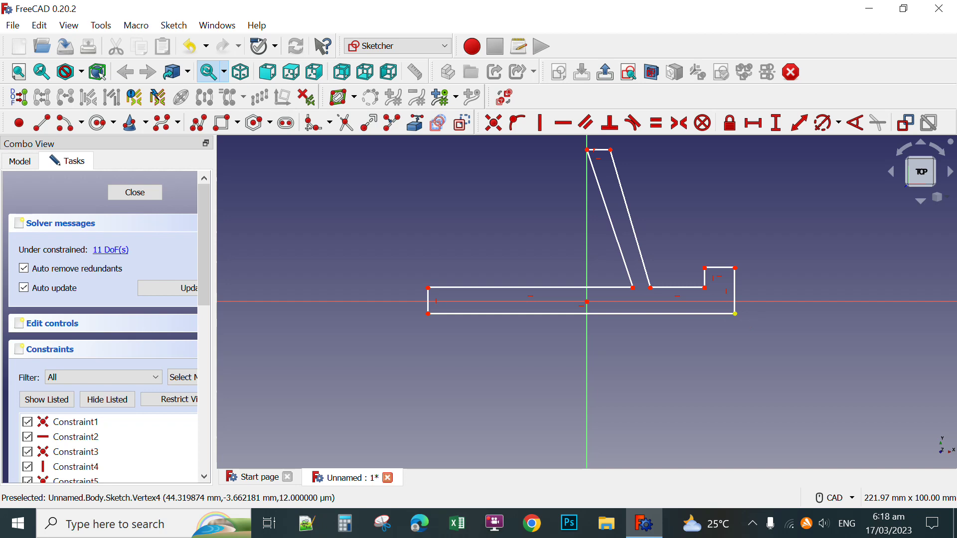
{"action": "left_click_drag", "start_coordinate": [734, 314], "coordinate": [735, 312]}
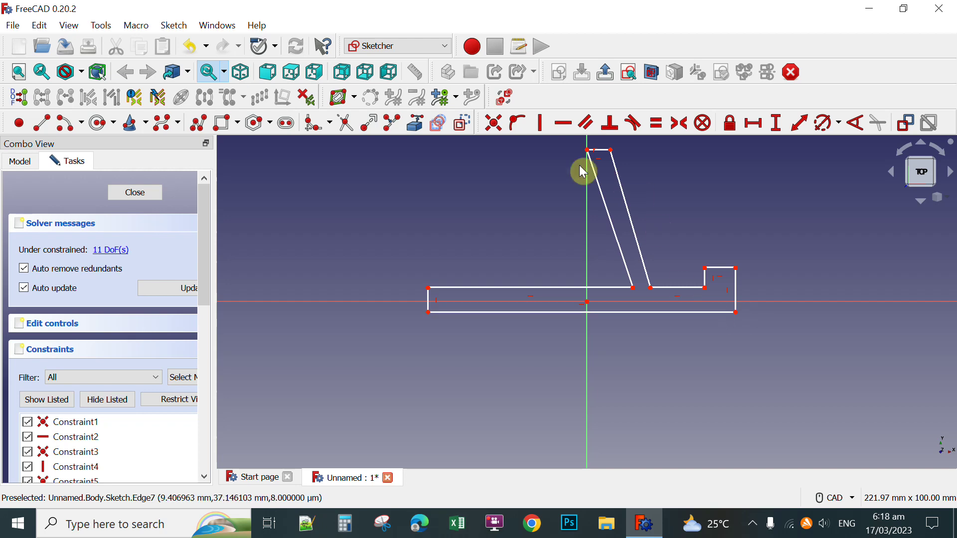
{"action": "left_click", "coordinate": [544, 288]}
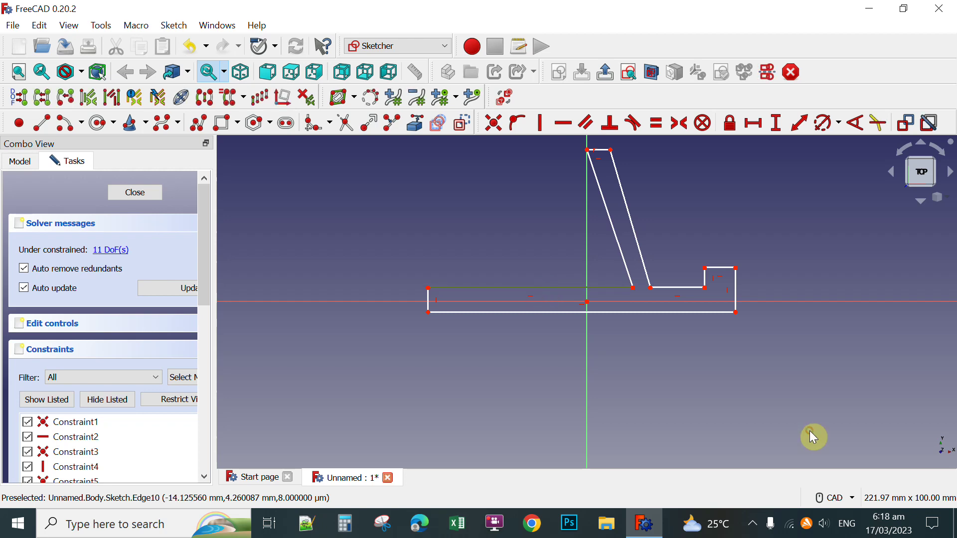
{"action": "left_click", "coordinate": [563, 123]}
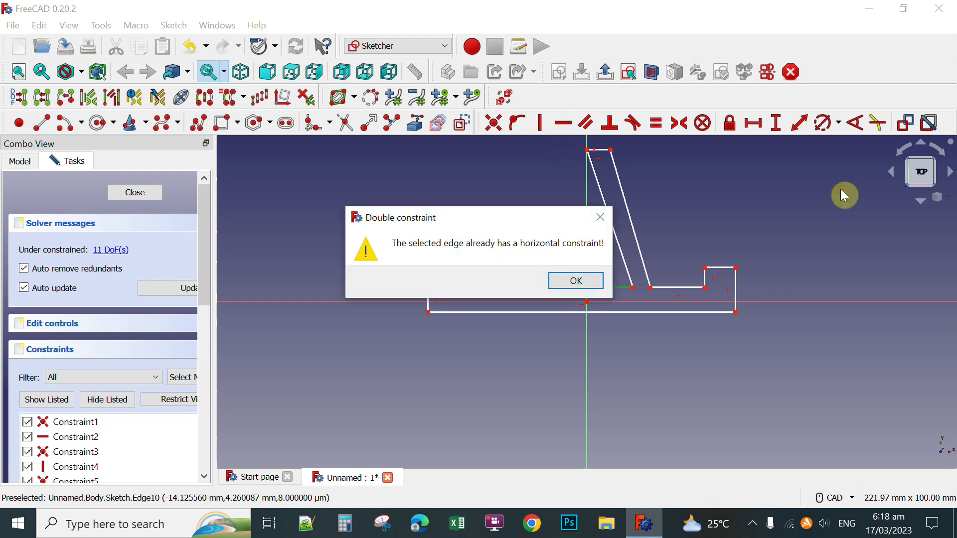
{"action": "left_click", "coordinate": [576, 280]}
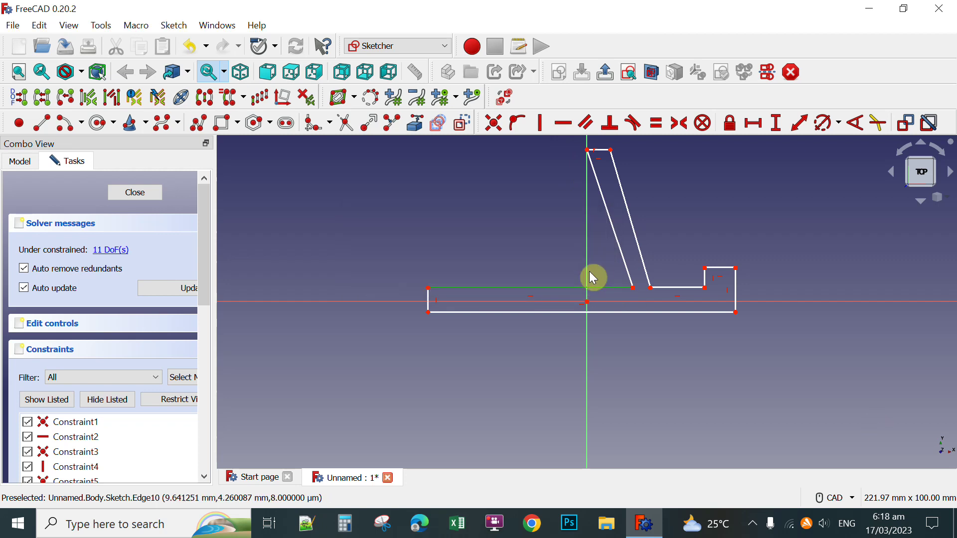
{"action": "left_click", "coordinate": [647, 354]}
Step: Constrain the two slanted edges of the back rest parallel
{"action": "left_click", "coordinate": [609, 214]}
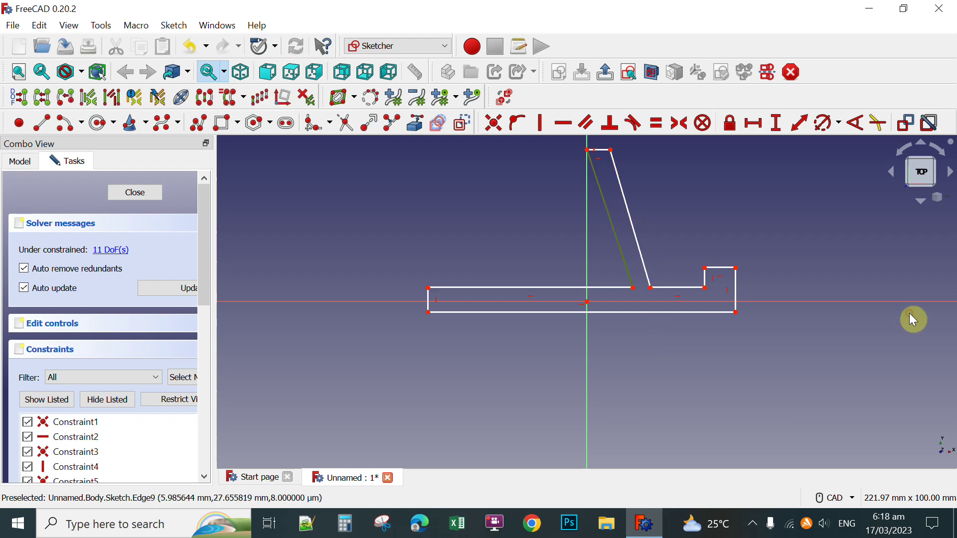
{"action": "left_click", "coordinate": [626, 210]}
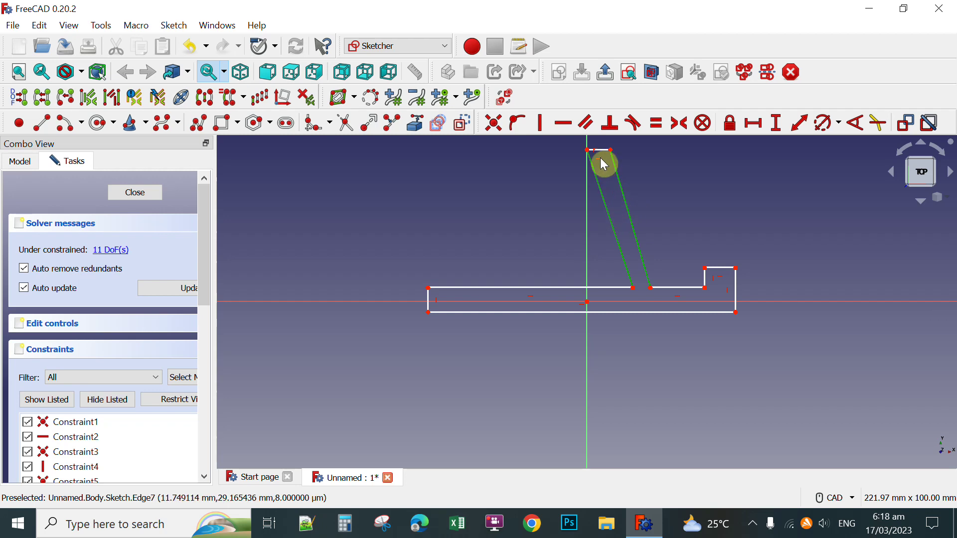
{"action": "left_click", "coordinate": [587, 124]}
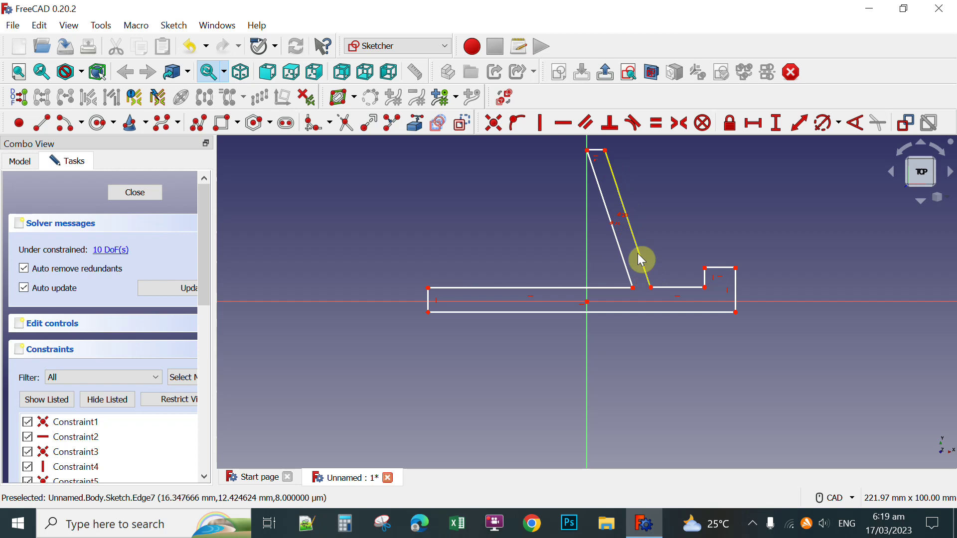
{"action": "left_click", "coordinate": [428, 300]}
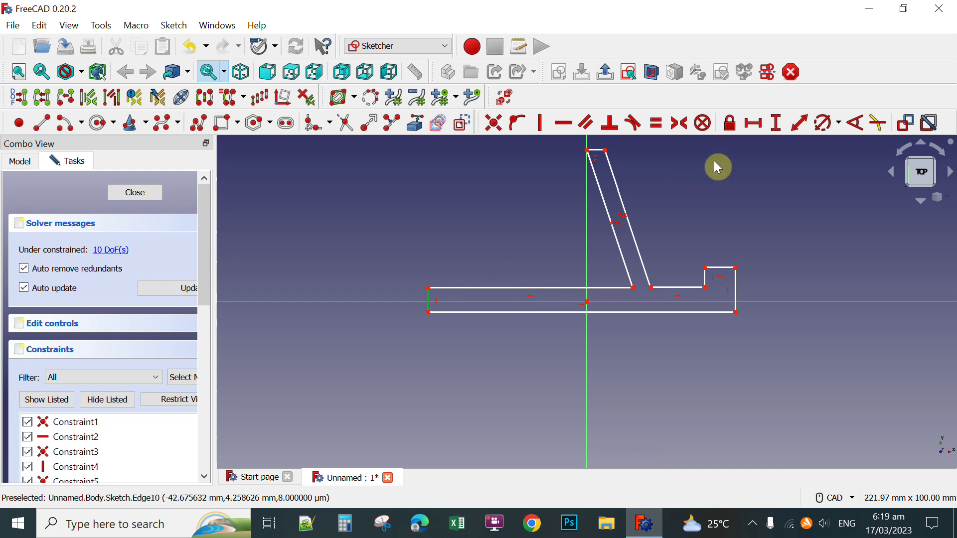
Step: Add 5 mm vertical distances at the base's left end and beneath the front lip
{"action": "left_click", "coordinate": [776, 124]}
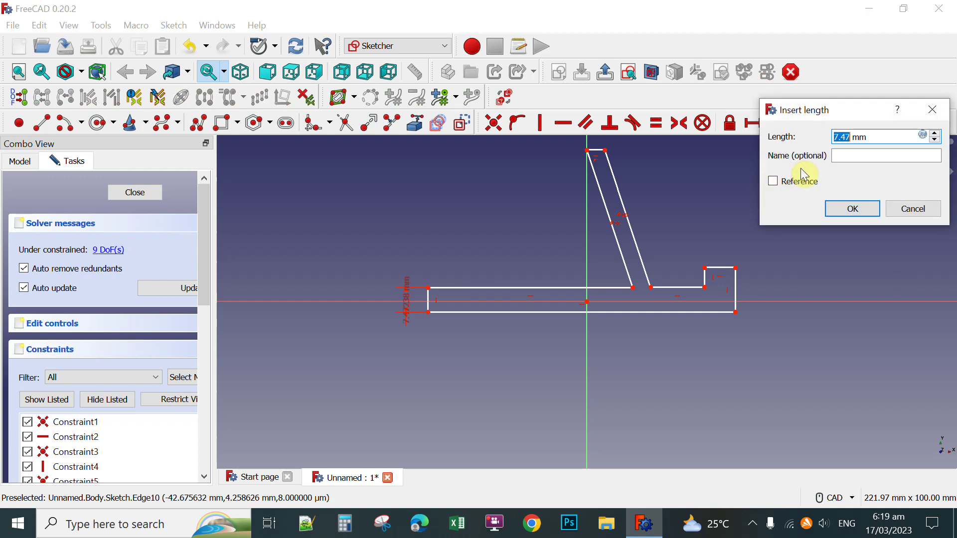
{"action": "type", "text": "5"}
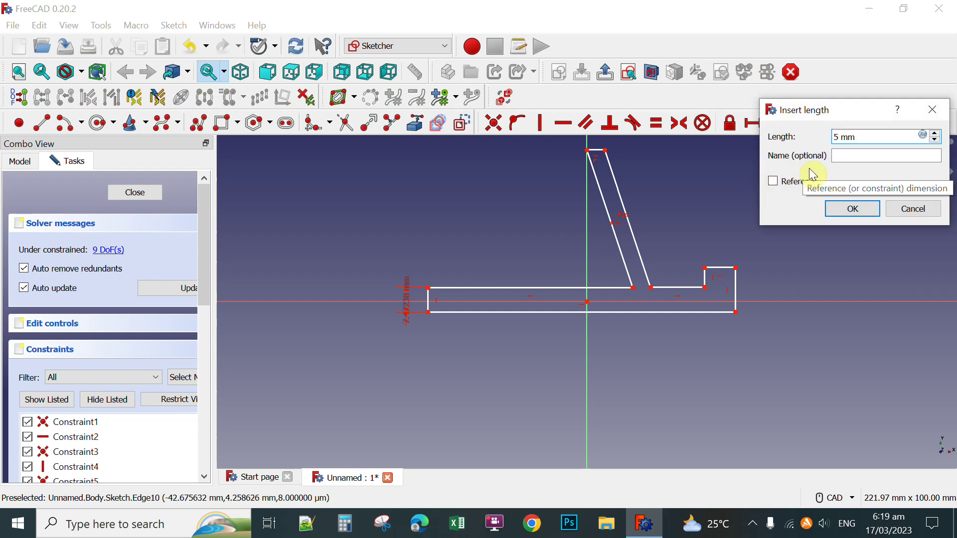
{"action": "left_click", "coordinate": [851, 214]}
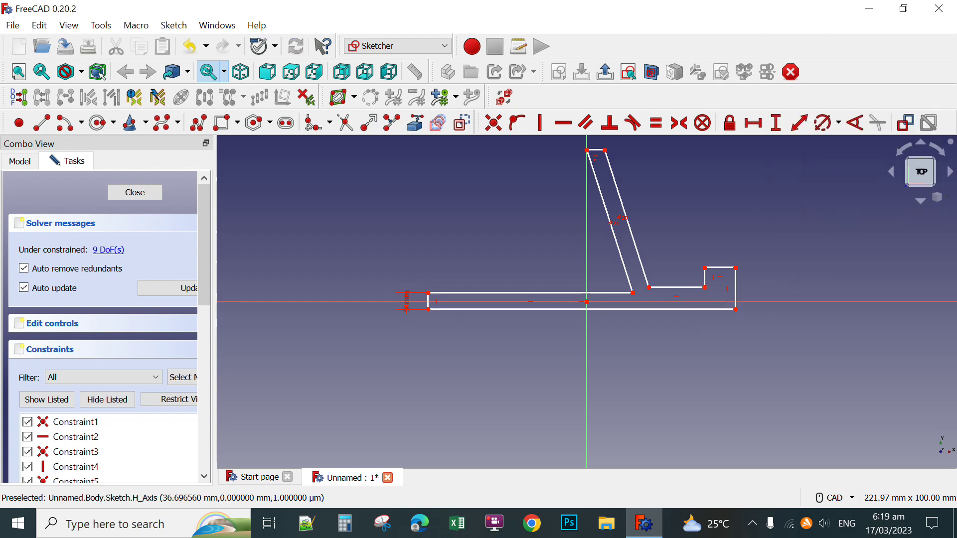
{"action": "left_click", "coordinate": [705, 288]}
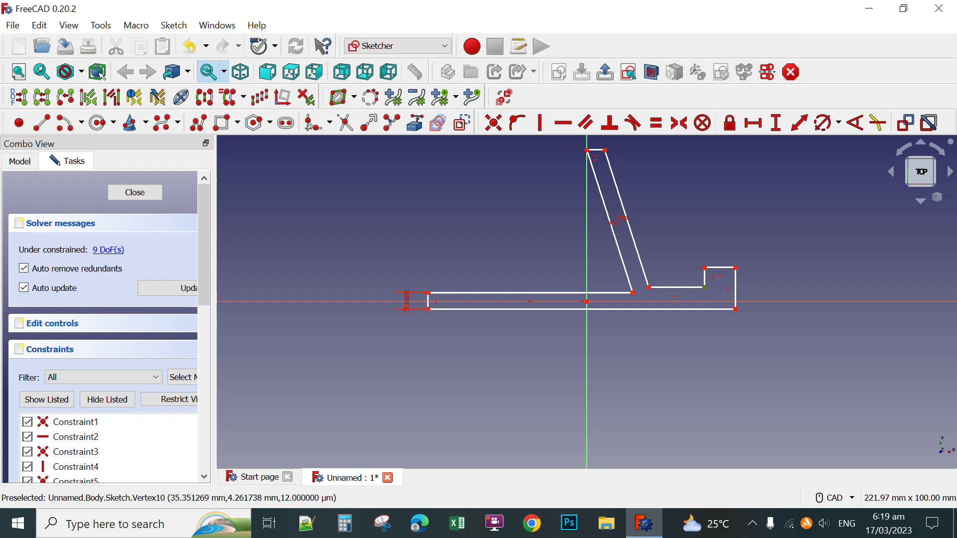
{"action": "left_click", "coordinate": [736, 310]}
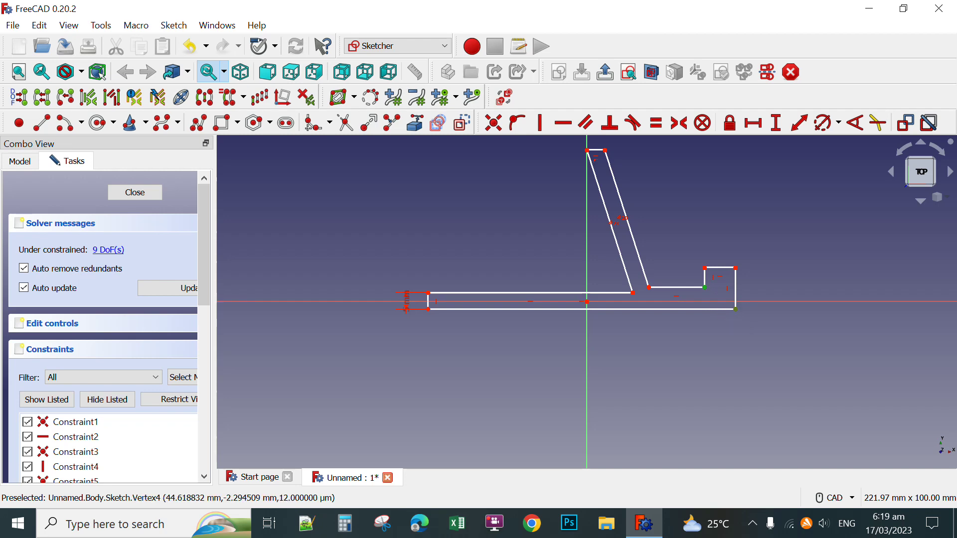
{"action": "left_click", "coordinate": [778, 124]}
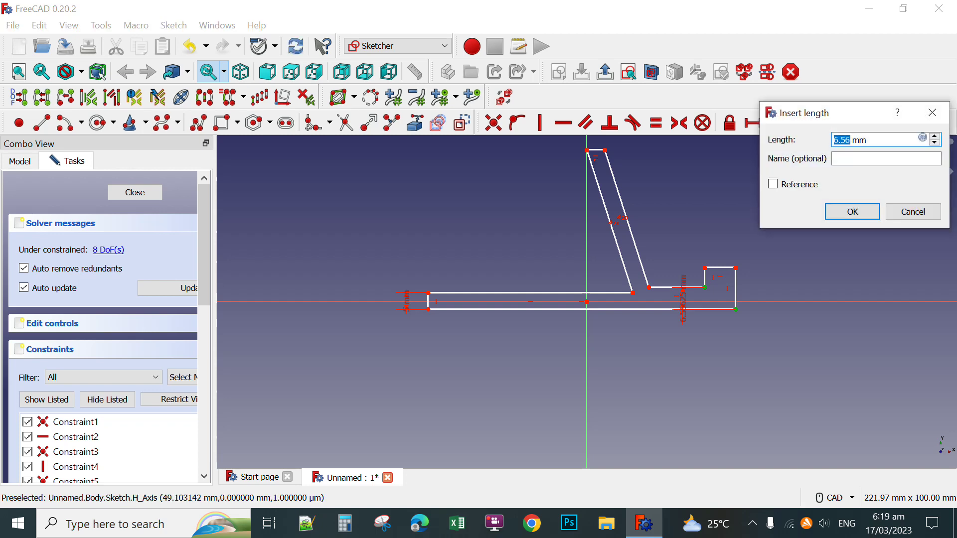
{"action": "type", "text": "5"}
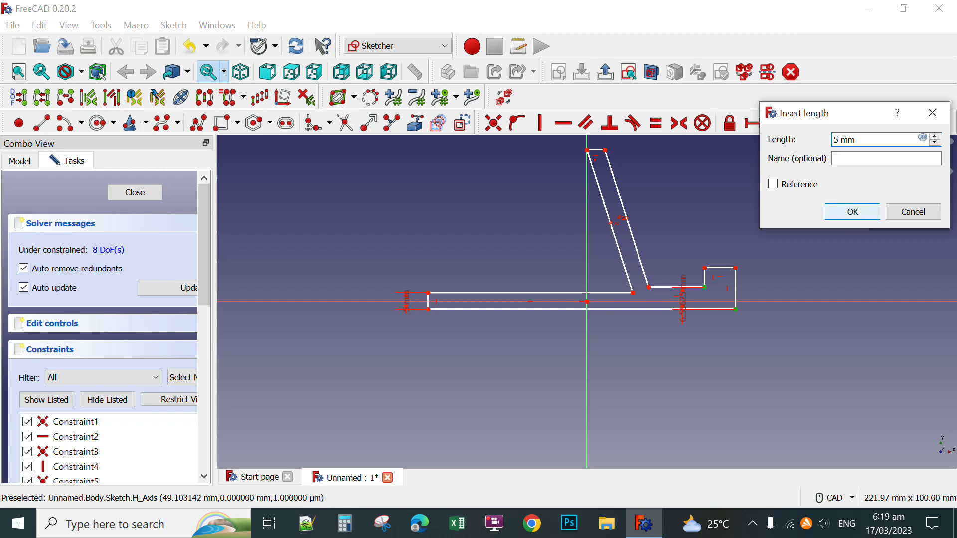
{"action": "left_click", "coordinate": [851, 211]}
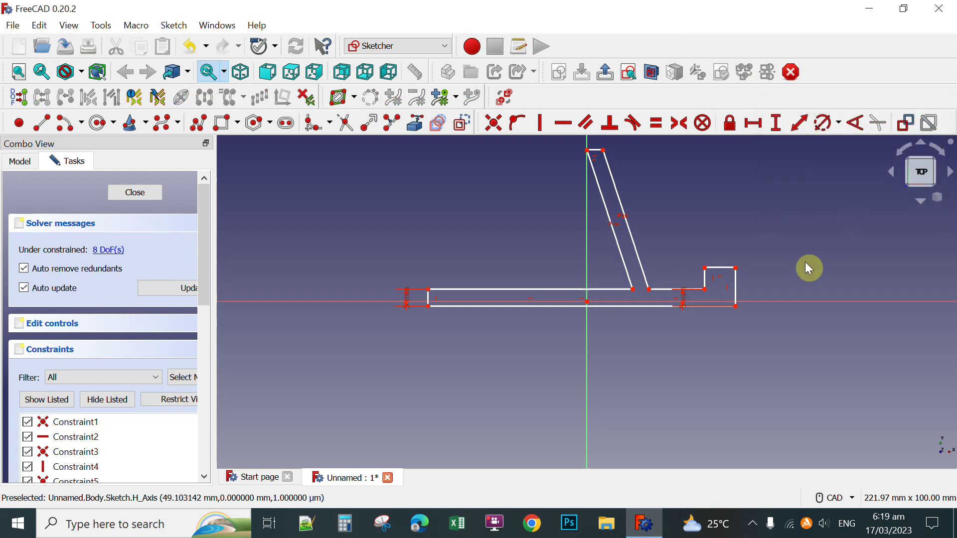
{"action": "left_click", "coordinate": [719, 270]}
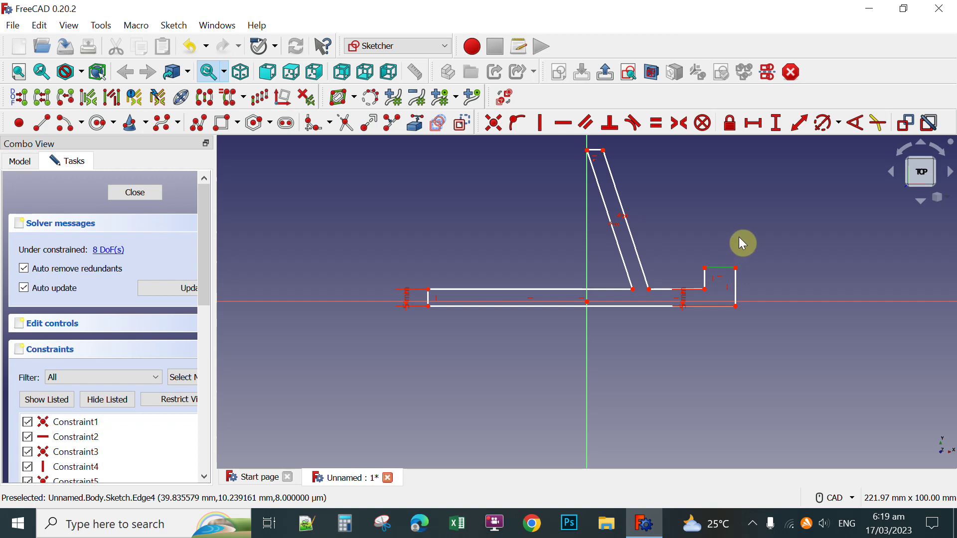
Step: Dimension the front lip's top width and the upright's horizontal thickness at 5 mm each
{"action": "left_click", "coordinate": [754, 125]}
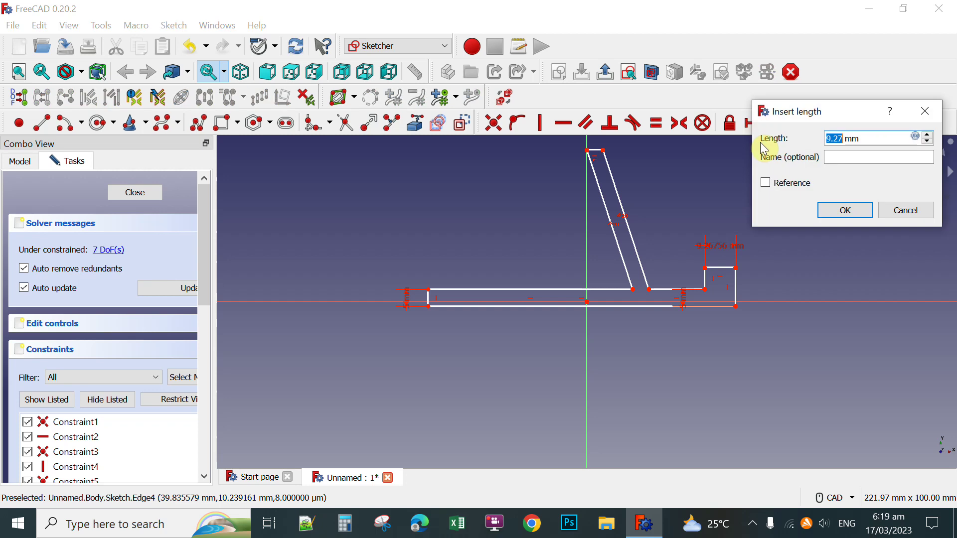
{"action": "type", "text": "5"}
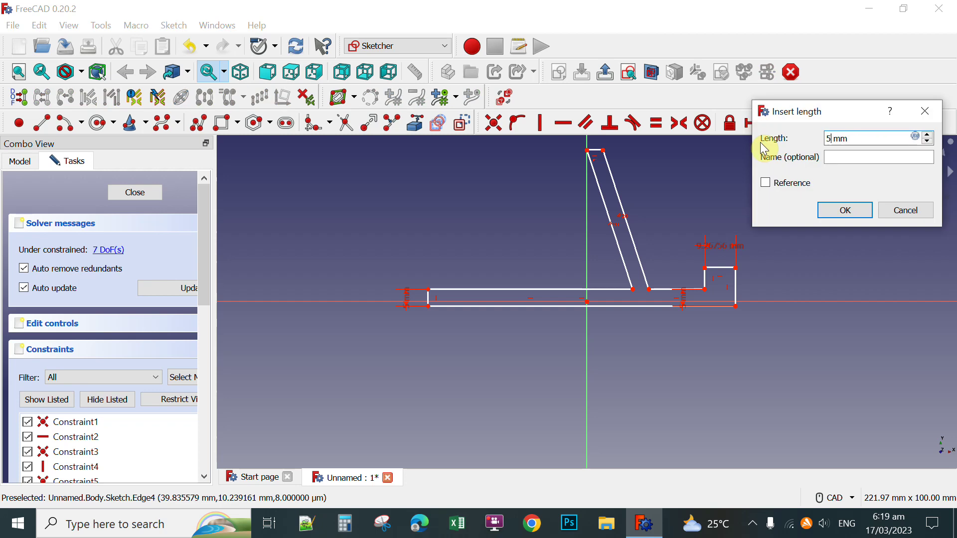
{"action": "left_click", "coordinate": [839, 216]}
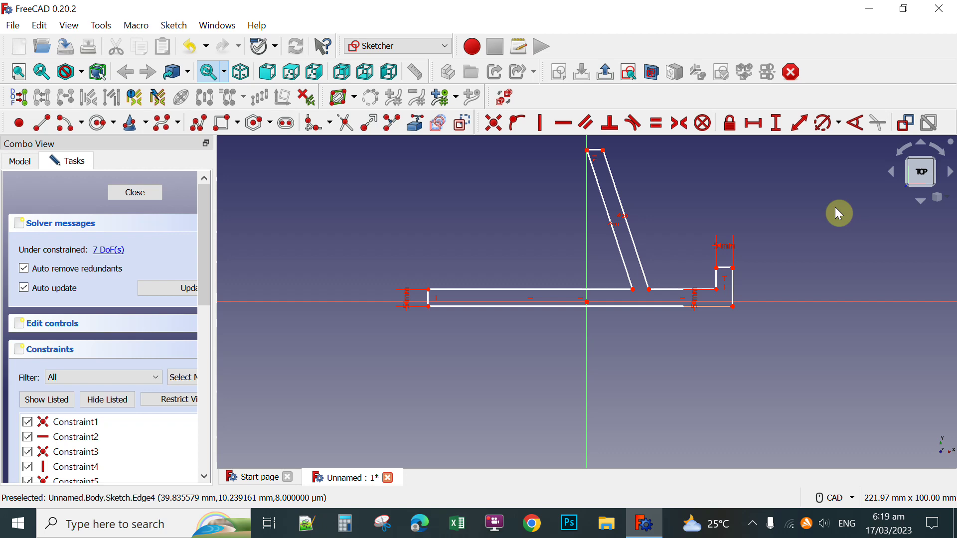
{"action": "left_click", "coordinate": [634, 291]}
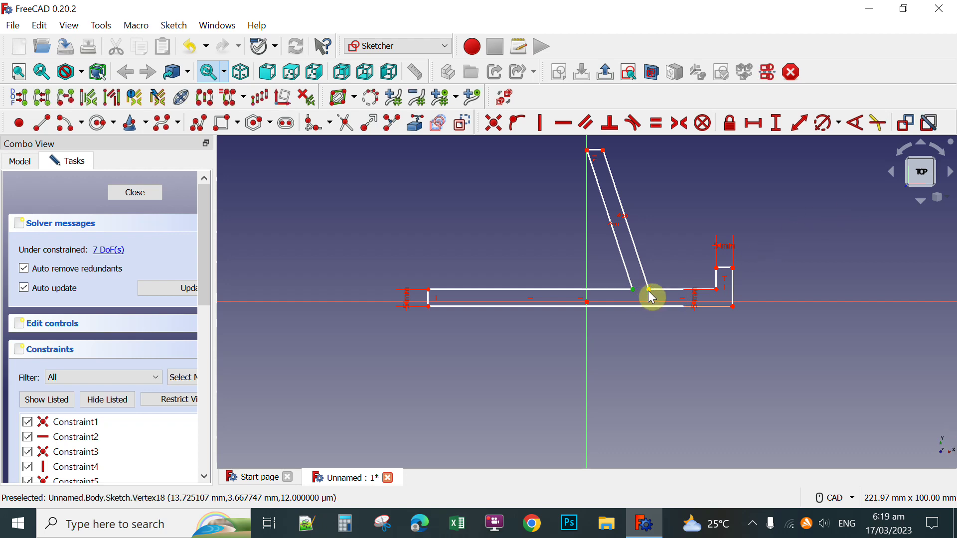
{"action": "left_click", "coordinate": [649, 291]}
{"action": "left_click", "coordinate": [756, 129]}
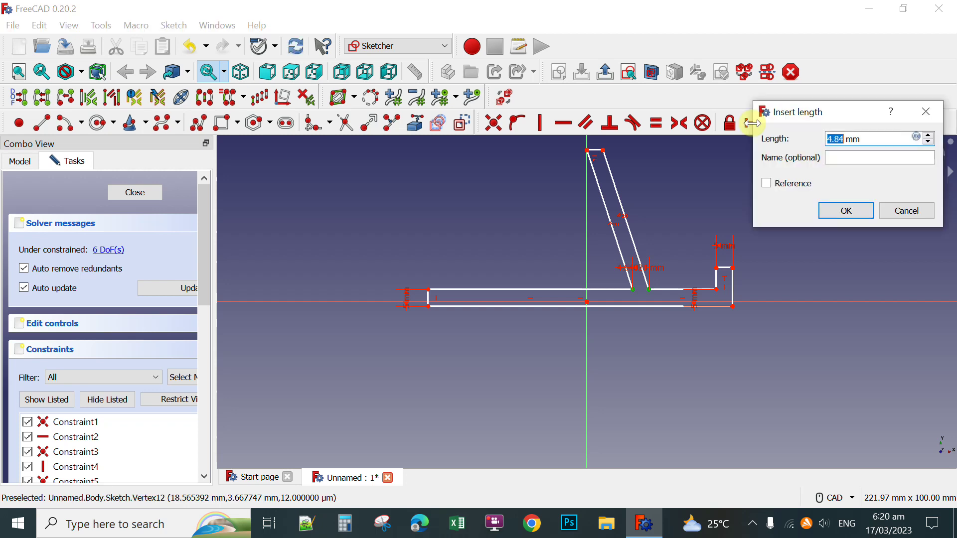
{"action": "type", "text": "5"}
{"action": "left_click", "coordinate": [857, 217]}
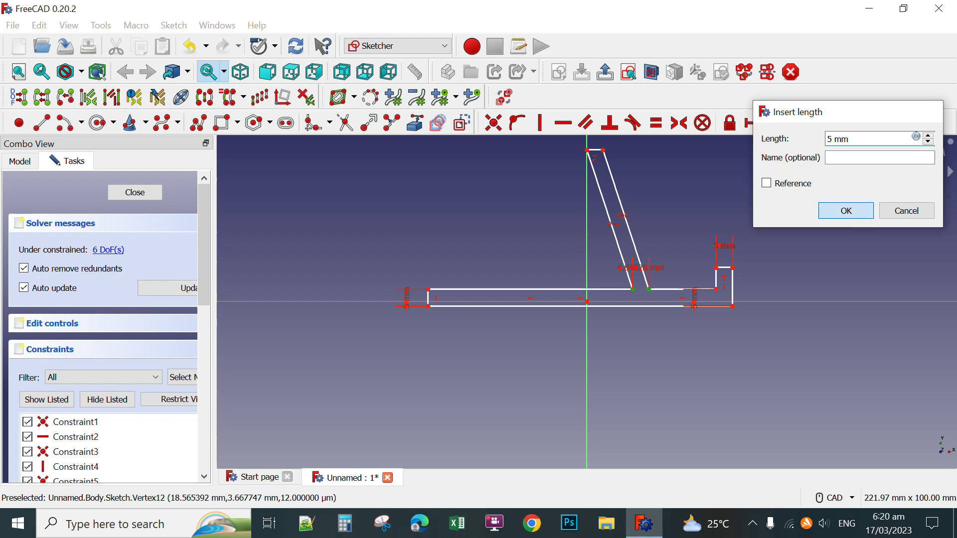
Step: Start a length dimension on the upright's top edge, then cancel it, leaving 6 DoF
{"action": "left_click", "coordinate": [598, 152]}
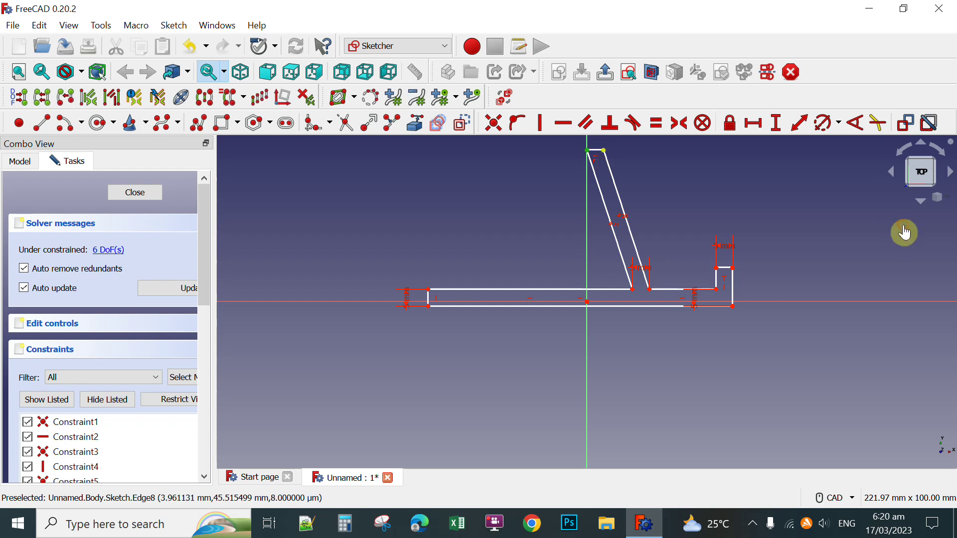
{"action": "left_click", "coordinate": [753, 122]}
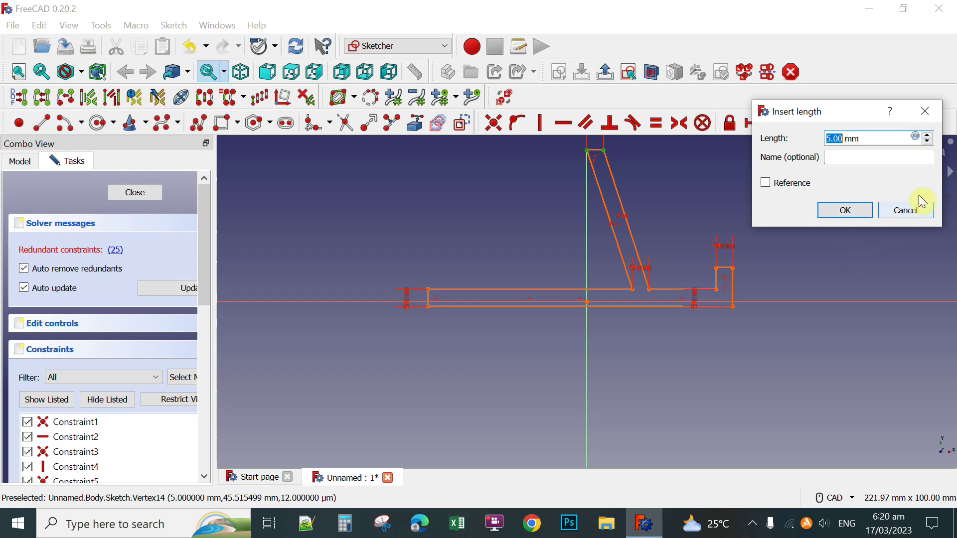
{"action": "left_click", "coordinate": [907, 210]}
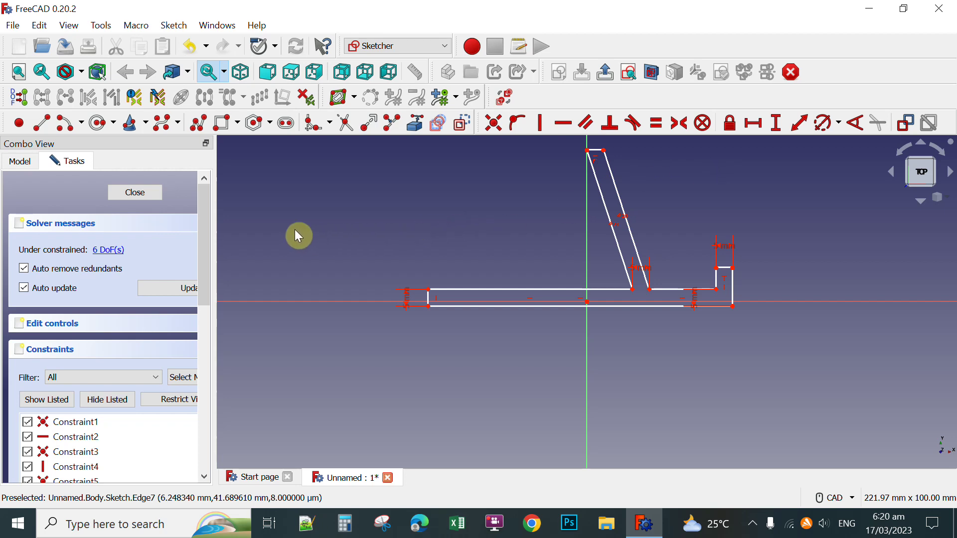
Step: Close the sketch and pad it 80 mm into a solid stand
{"action": "left_click", "coordinate": [143, 192]}
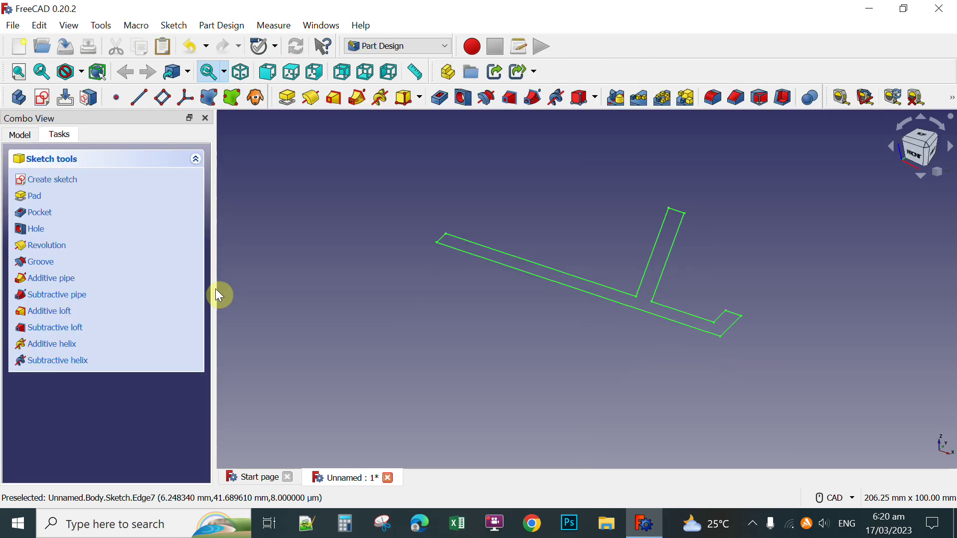
{"action": "left_click", "coordinate": [288, 100]}
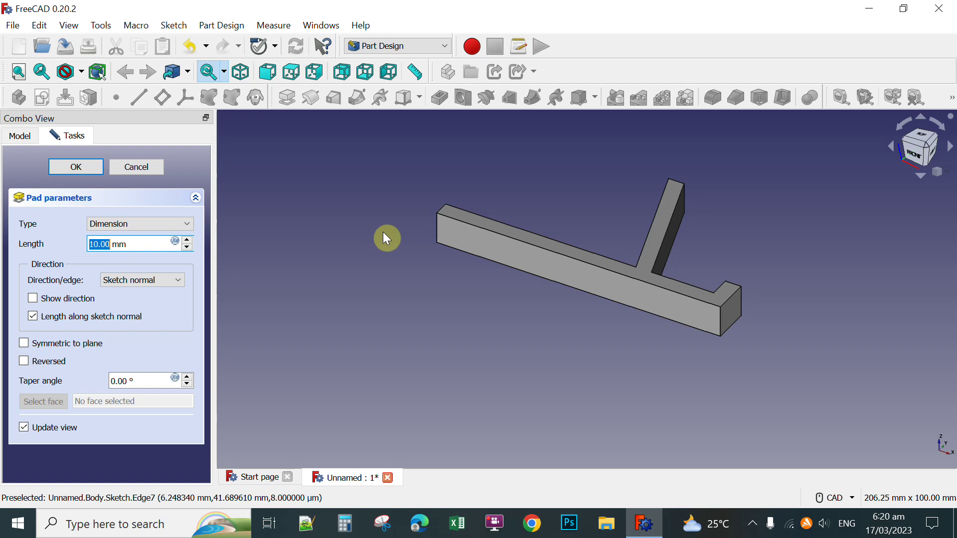
{"action": "type", "text": "80"}
{"action": "left_click", "coordinate": [89, 167]}
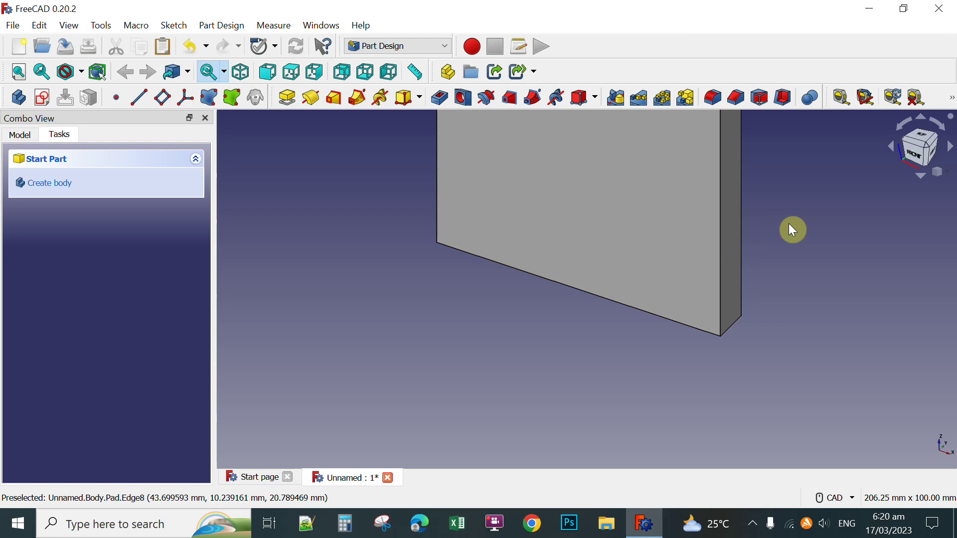
{"action": "right_click", "coordinate": [788, 224]}
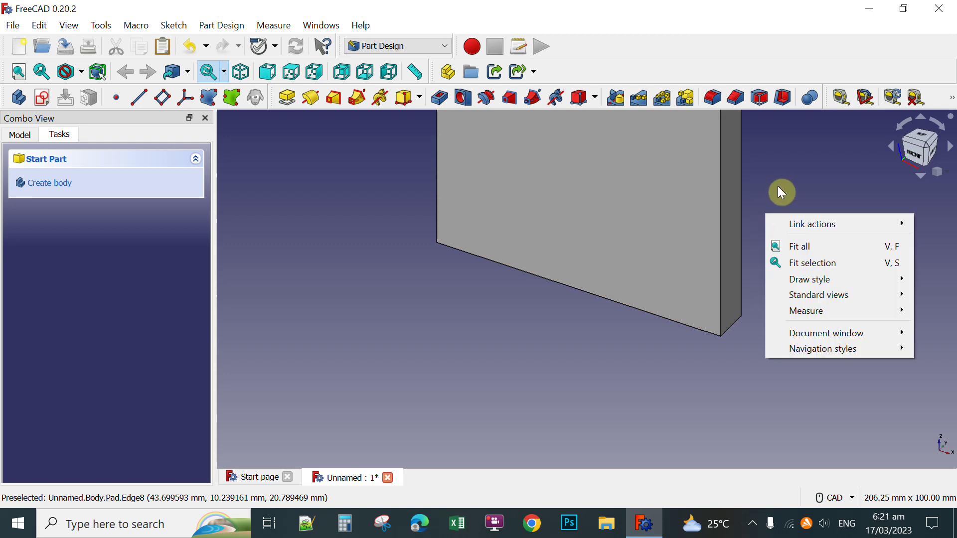
{"action": "middle_click_drag", "start_coordinate": [780, 189], "coordinate": [722, 327]}
{"action": "scroll", "coordinate": [722, 327], "scroll_direction": "down", "scroll_amount": 1}
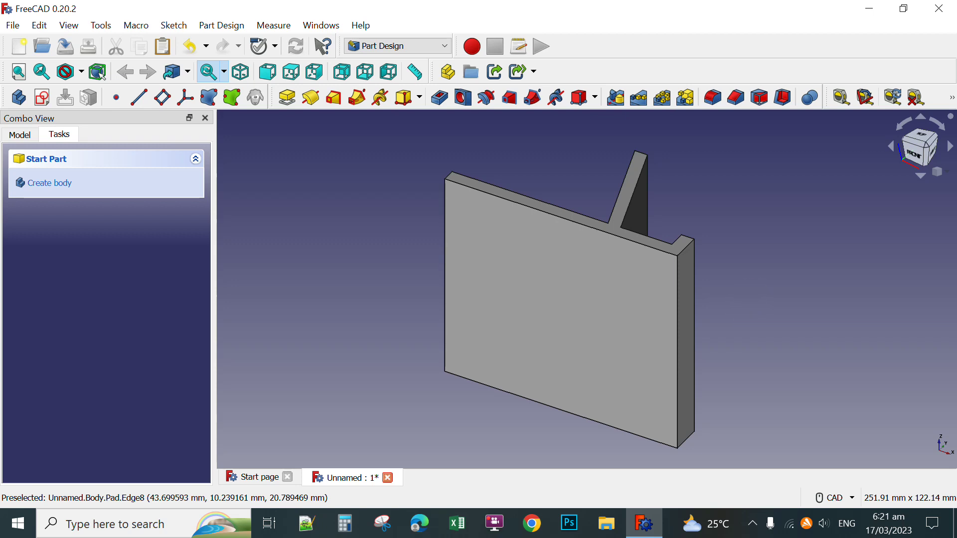
{"action": "middle_click_drag", "start_coordinate": [745, 290], "coordinate": [667, 301]}
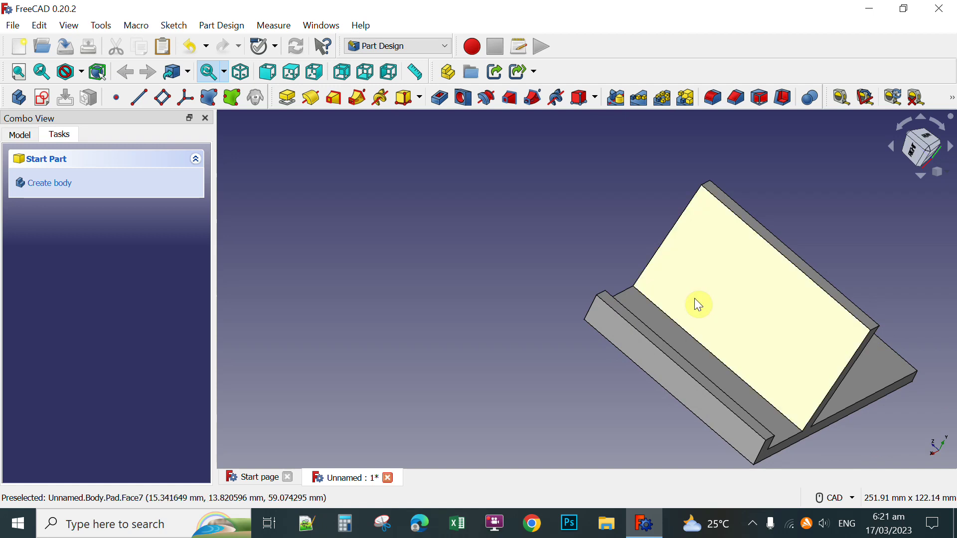
{"action": "middle_click_drag", "start_coordinate": [660, 345], "coordinate": [545, 312]}
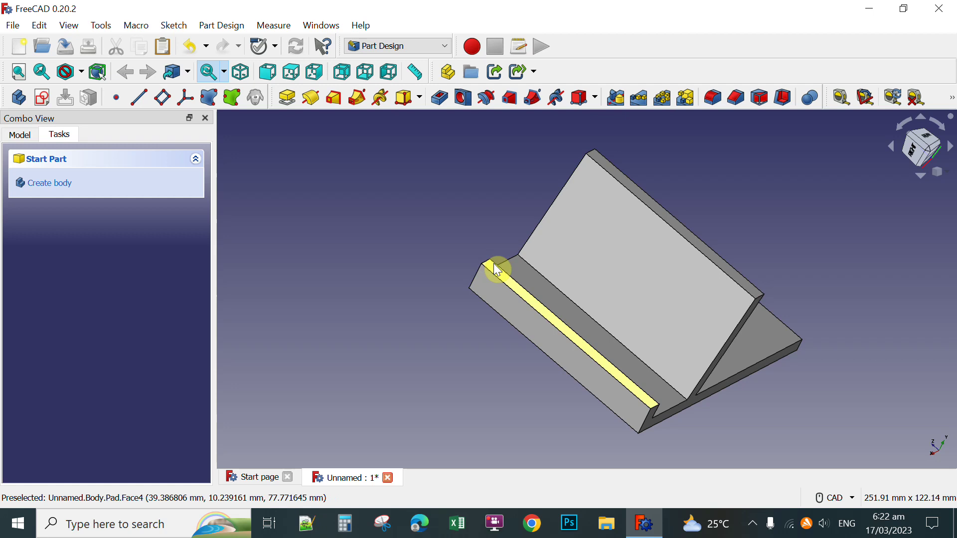
Step: Fillet the top edge of the sloped back rest with a 3 mm radius
{"action": "left_click", "coordinate": [607, 169]}
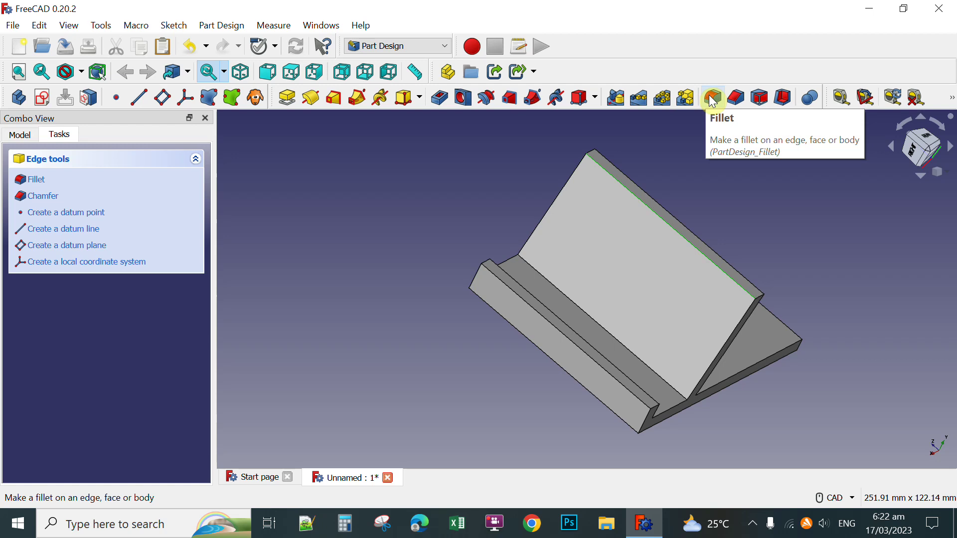
{"action": "left_click", "coordinate": [712, 98]}
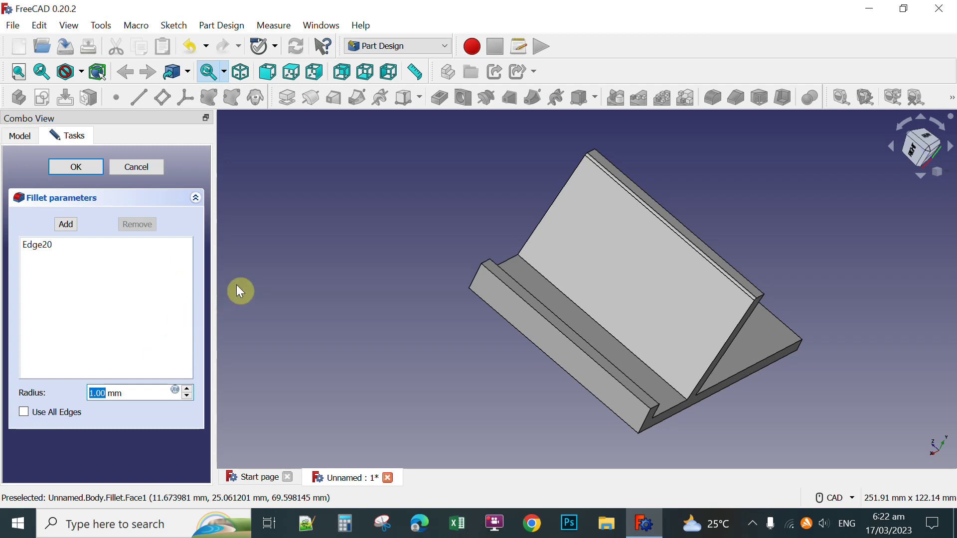
{"action": "type", "text": "3"}
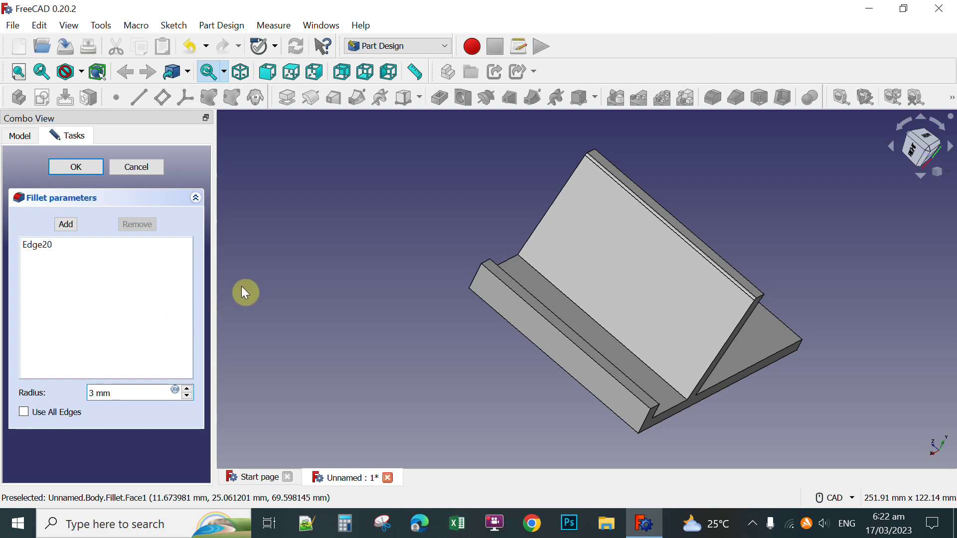
{"action": "left_click", "coordinate": [76, 168]}
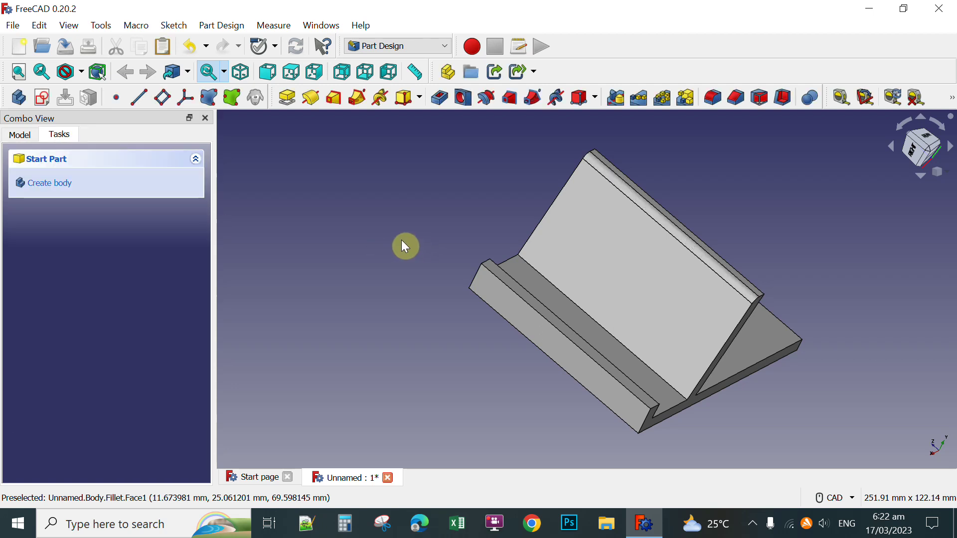
Step: Fillet the edge along the front groove with a 2 mm radius
{"action": "left_click", "coordinate": [518, 284]}
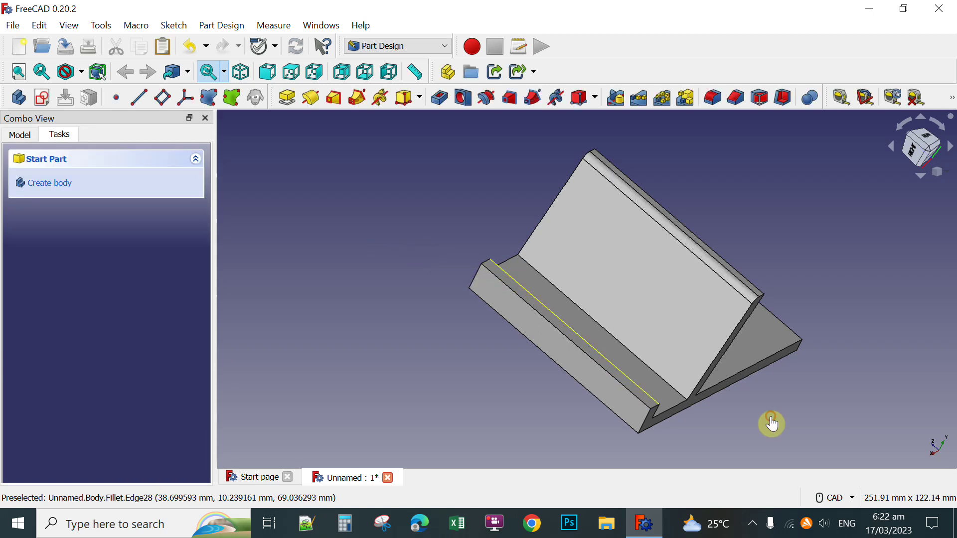
{"action": "left_click", "coordinate": [711, 109]}
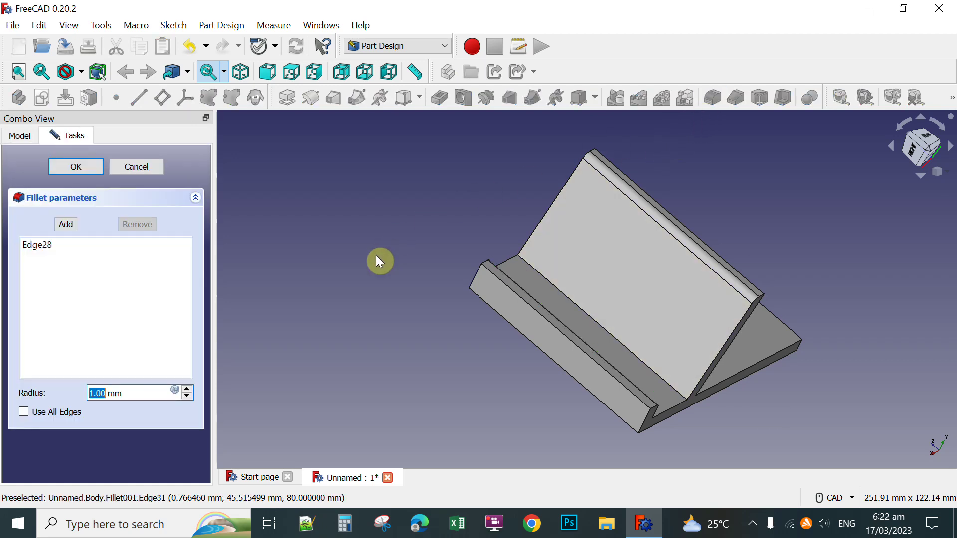
{"action": "type", "text": "2"}
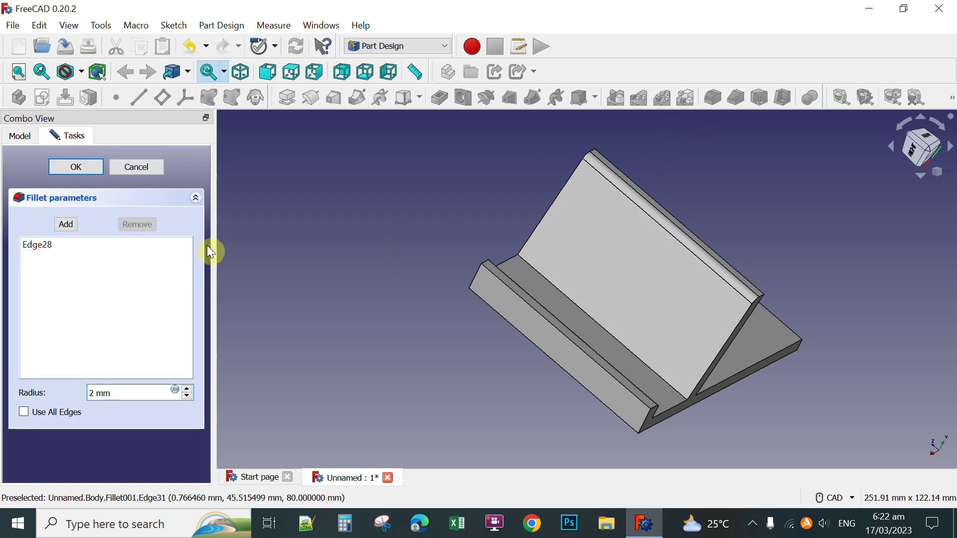
{"action": "key", "text": "Return"}
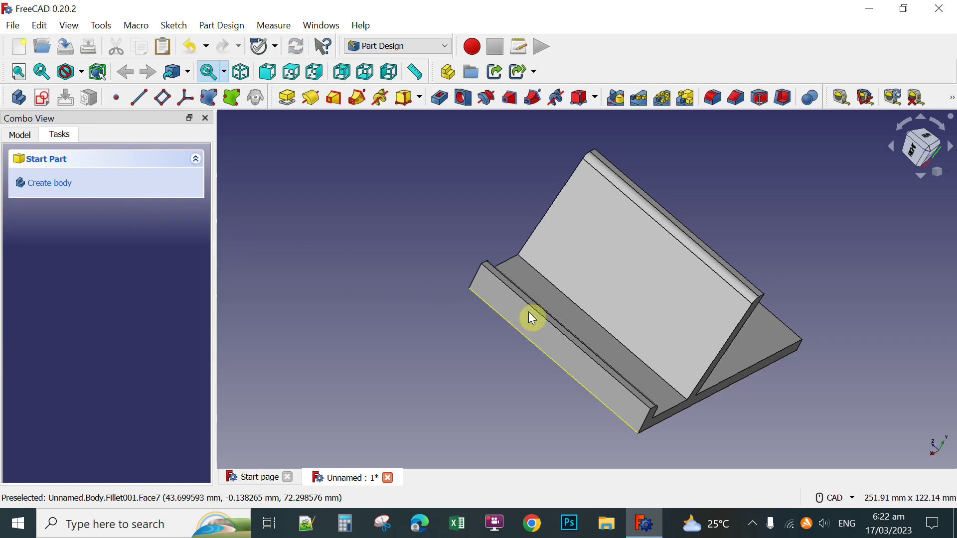
Step: Add a 2 mm fillet to the front lip's top edge, the stand's third rounded edge
{"action": "middle_click_drag", "start_coordinate": [808, 265], "coordinate": [578, 338]}
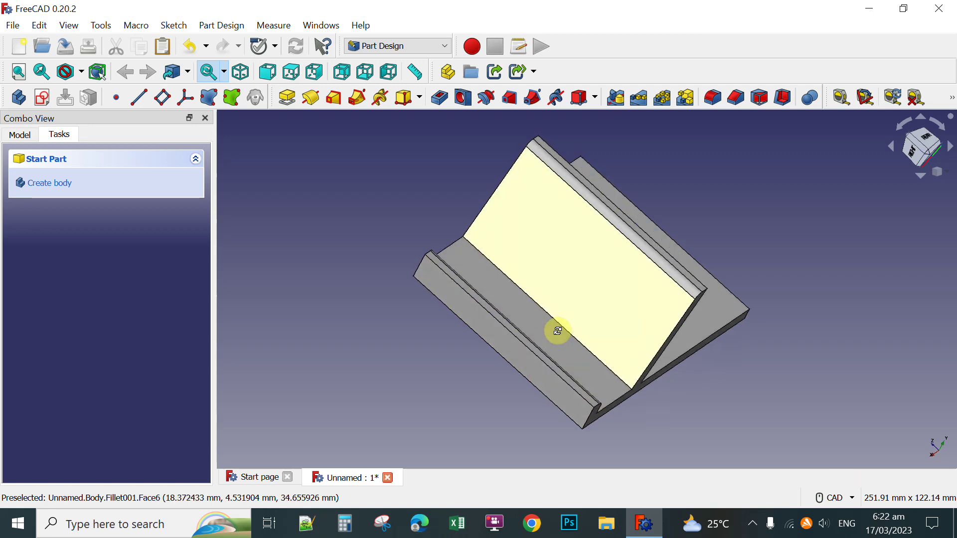
{"action": "middle_click_drag", "start_coordinate": [555, 333], "coordinate": [583, 331]}
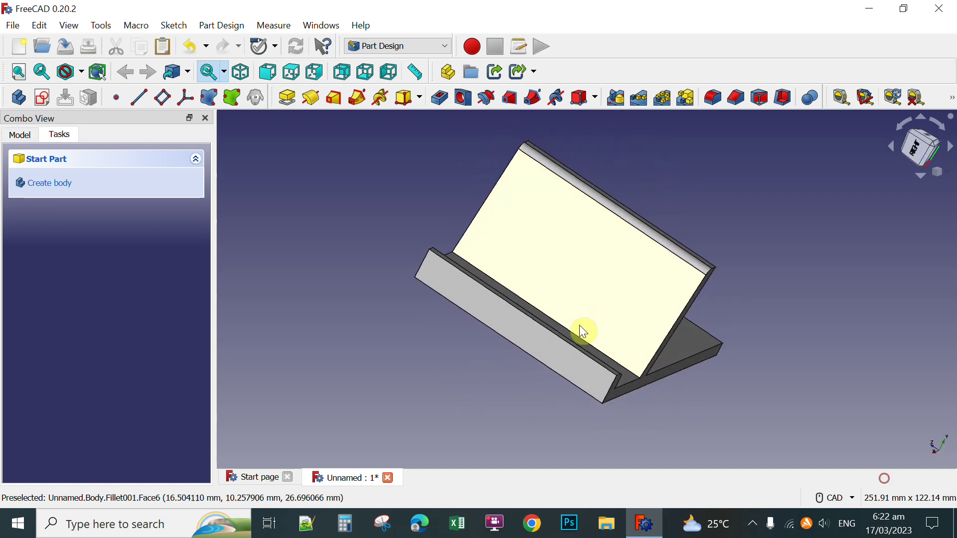
{"action": "left_click", "coordinate": [546, 326]}
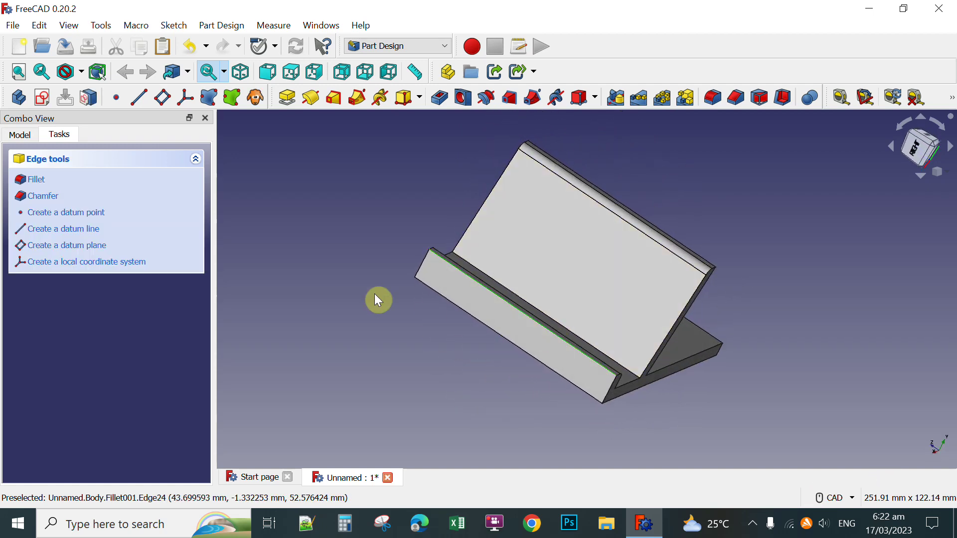
{"action": "left_click", "coordinate": [714, 99]}
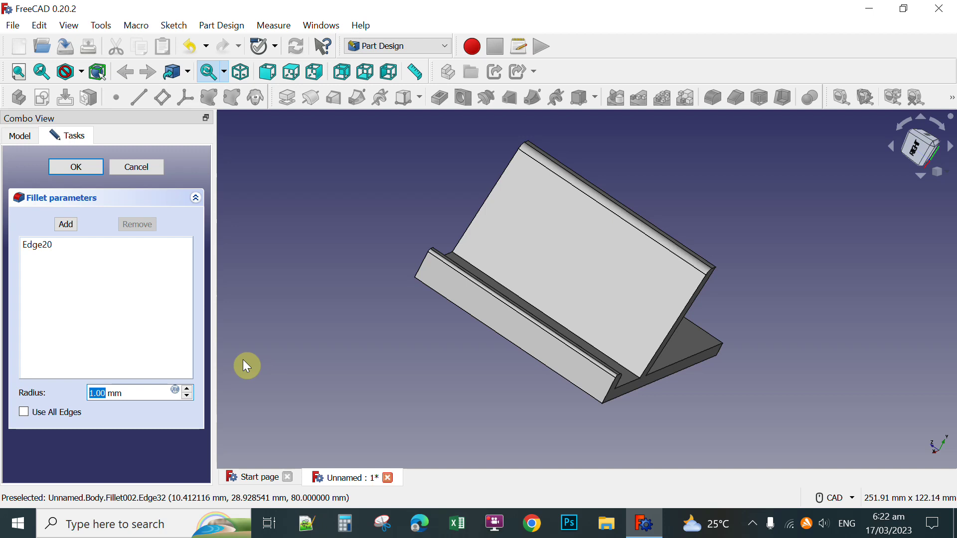
{"action": "type", "text": "2"}
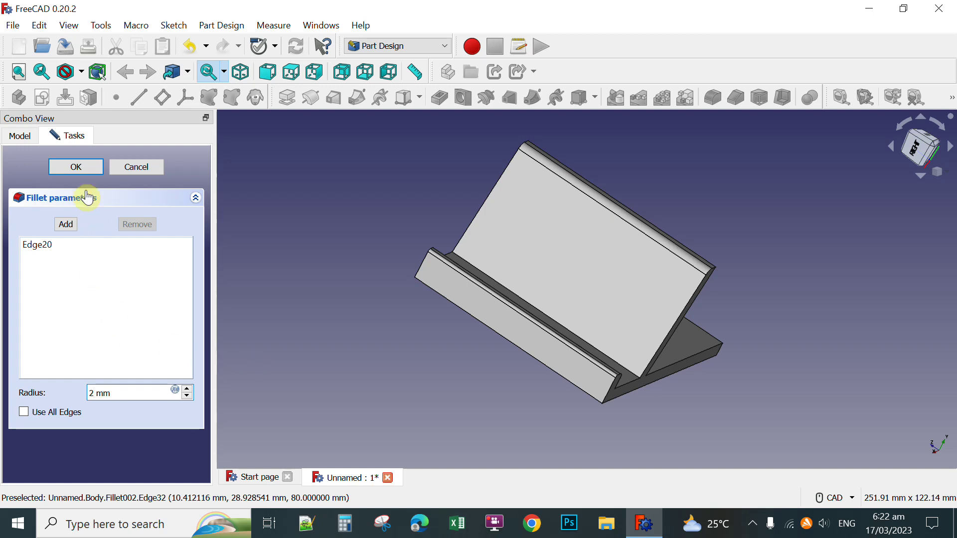
{"action": "left_click", "coordinate": [86, 171]}
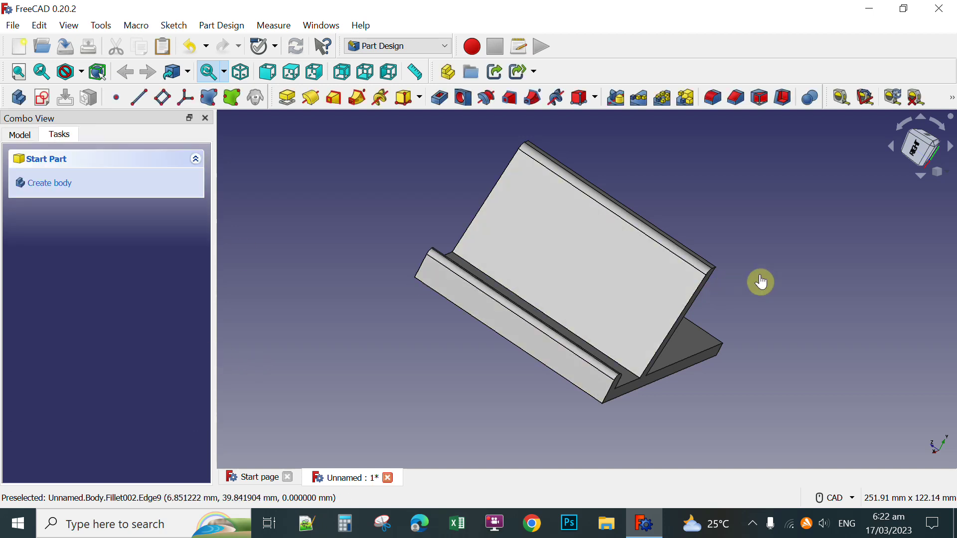
{"action": "mouse_move", "coordinate": [790, 315]}
{"action": "middle_mouse_down"}
{"action": "mouse_move", "coordinate": [781, 293]}
{"action": "mouse_move", "coordinate": [701, 292]}
{"action": "mouse_move", "coordinate": [786, 329]}
{"action": "middle_mouse_up"}
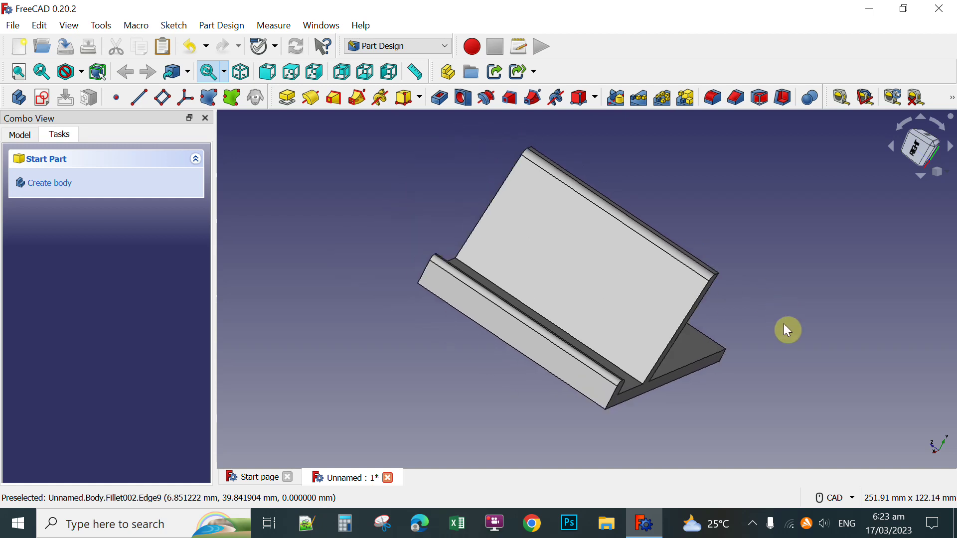
{"action": "middle_click_drag", "start_coordinate": [692, 377], "coordinate": [562, 352]}
{"action": "middle_click_drag", "start_coordinate": [618, 356], "coordinate": [628, 339]}
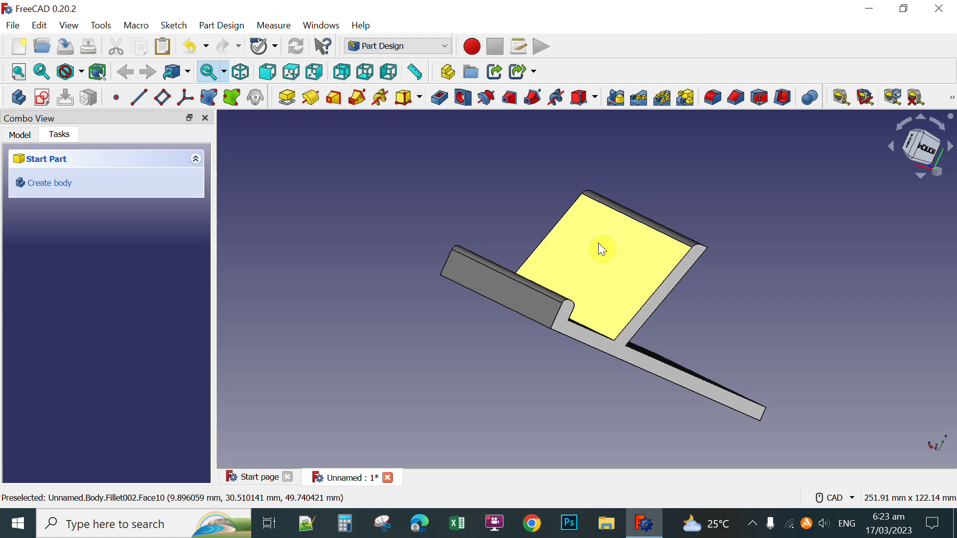